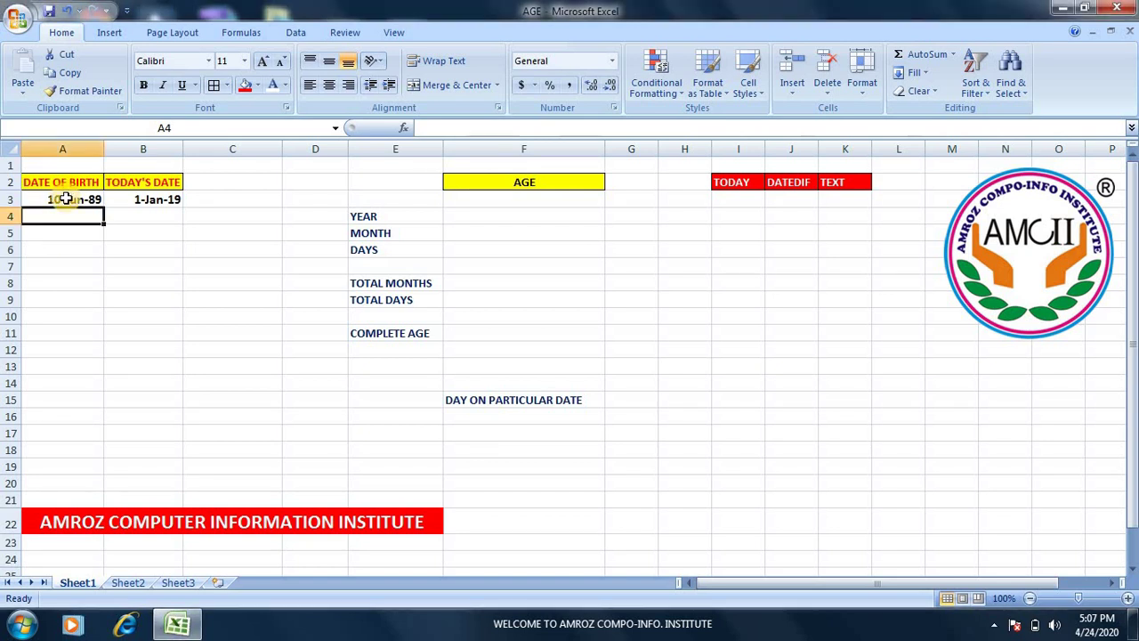
Step: Enter 10 June 1989 as the date of birth in A3 and clear today's date from B3
click(65, 199)
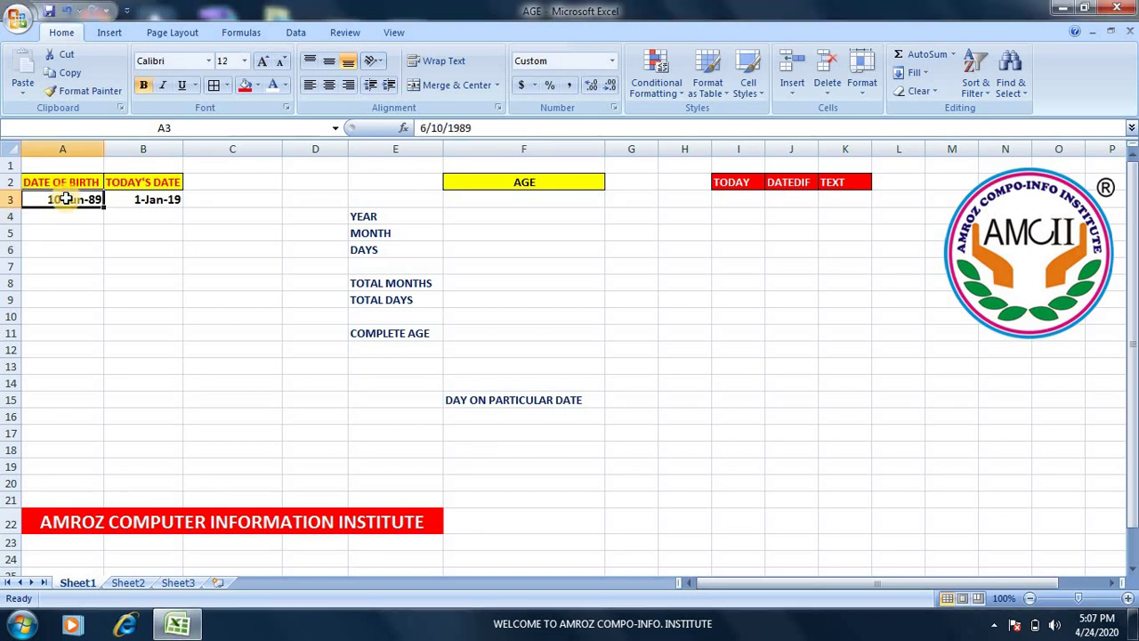
text(1)
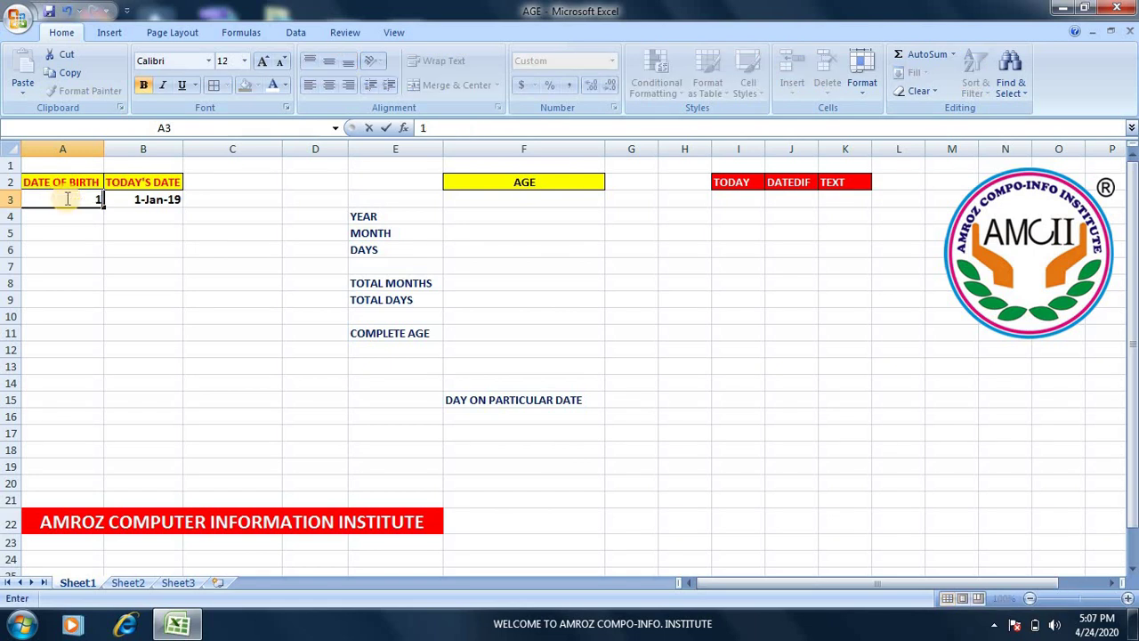
text(0 JUNE)
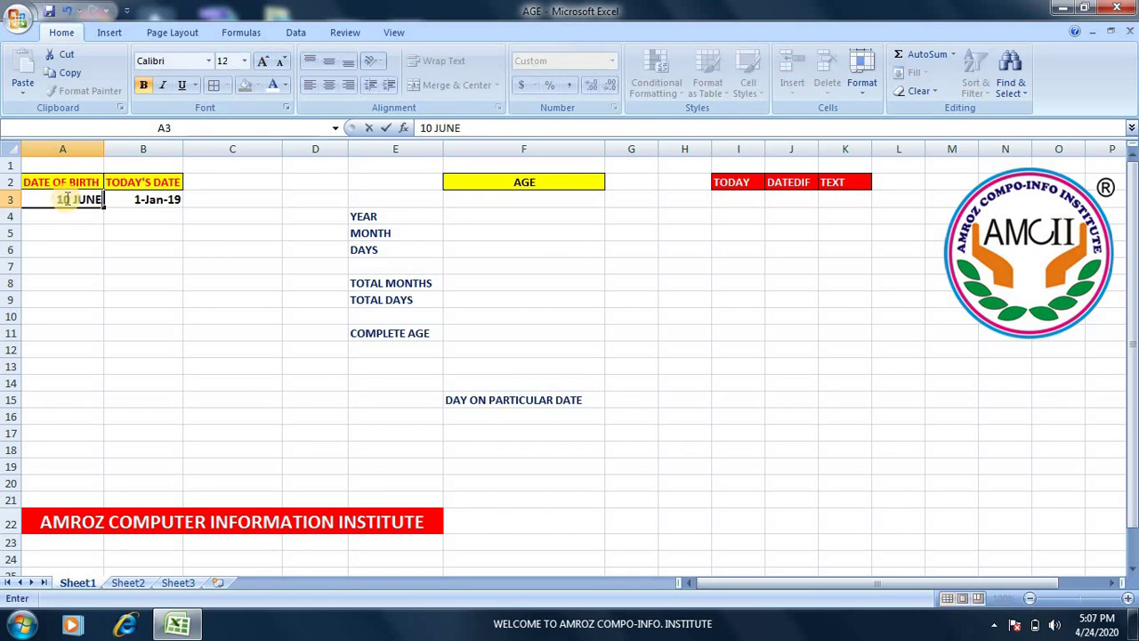
text( 1989)
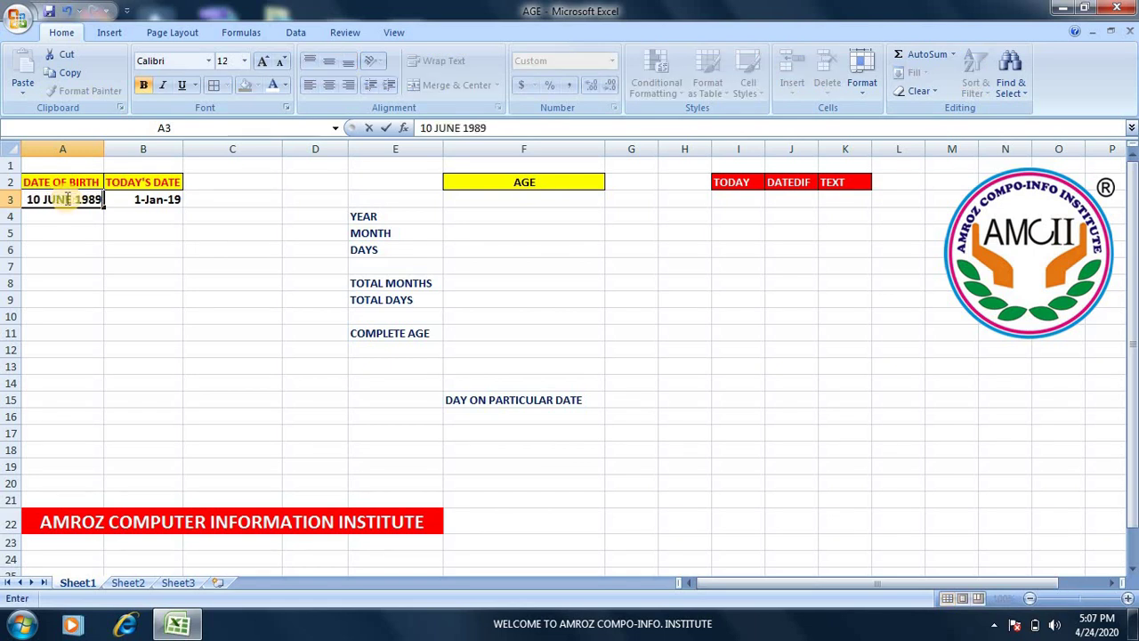
key(Tab)
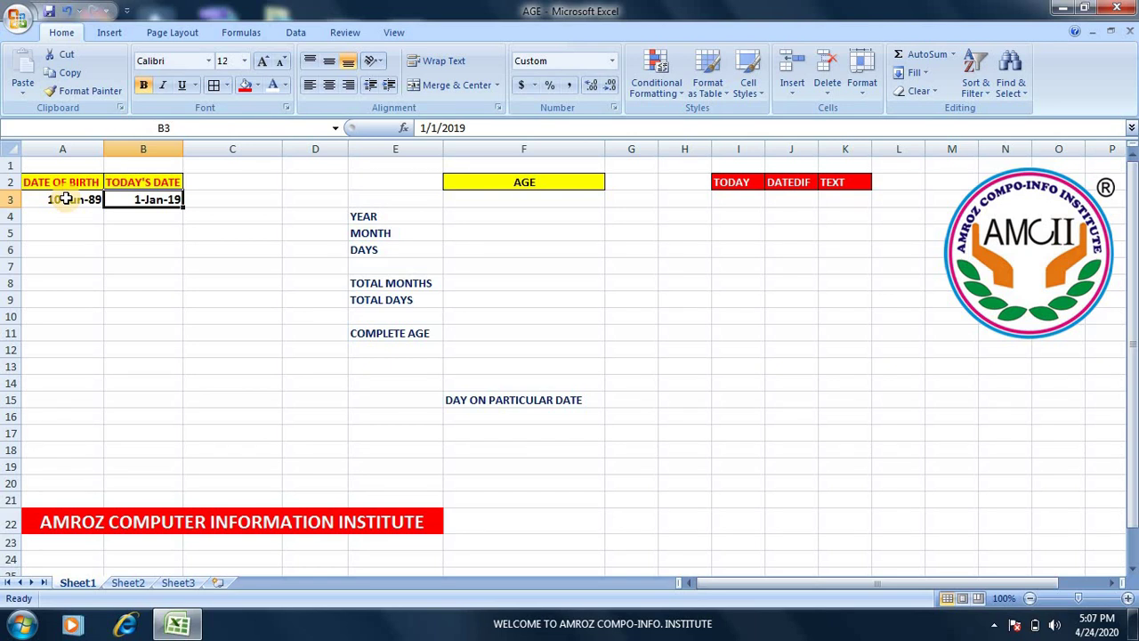
key(Delete)
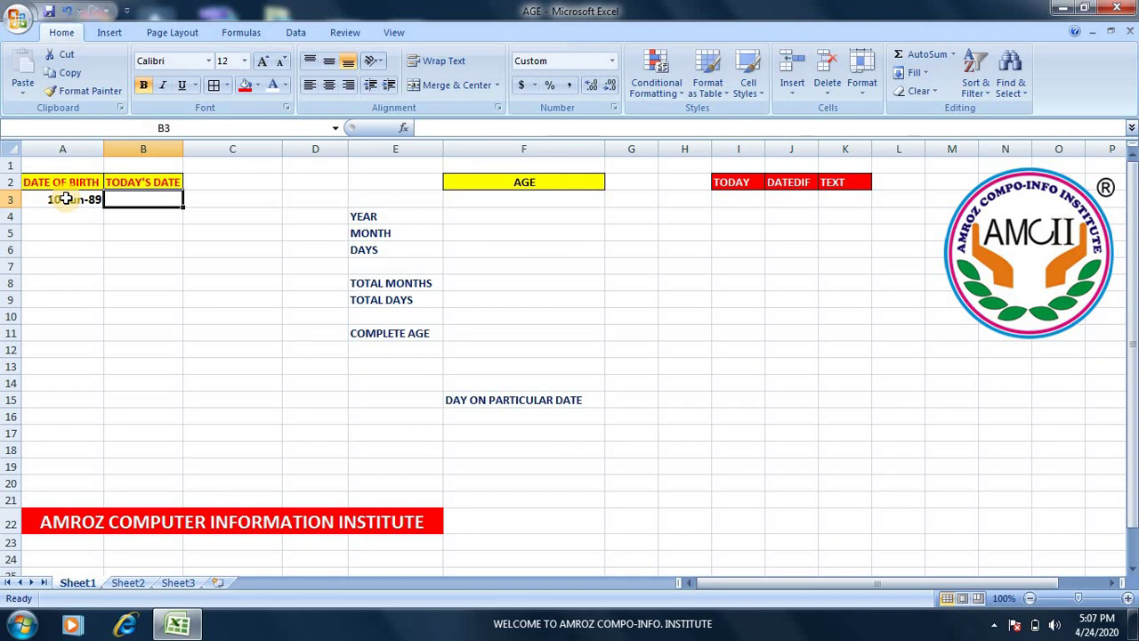
Step: Replace the typed 24 Apr 2020 in B3 with a =TODAY() formula showing 24-Apr-20
text(24 AP)
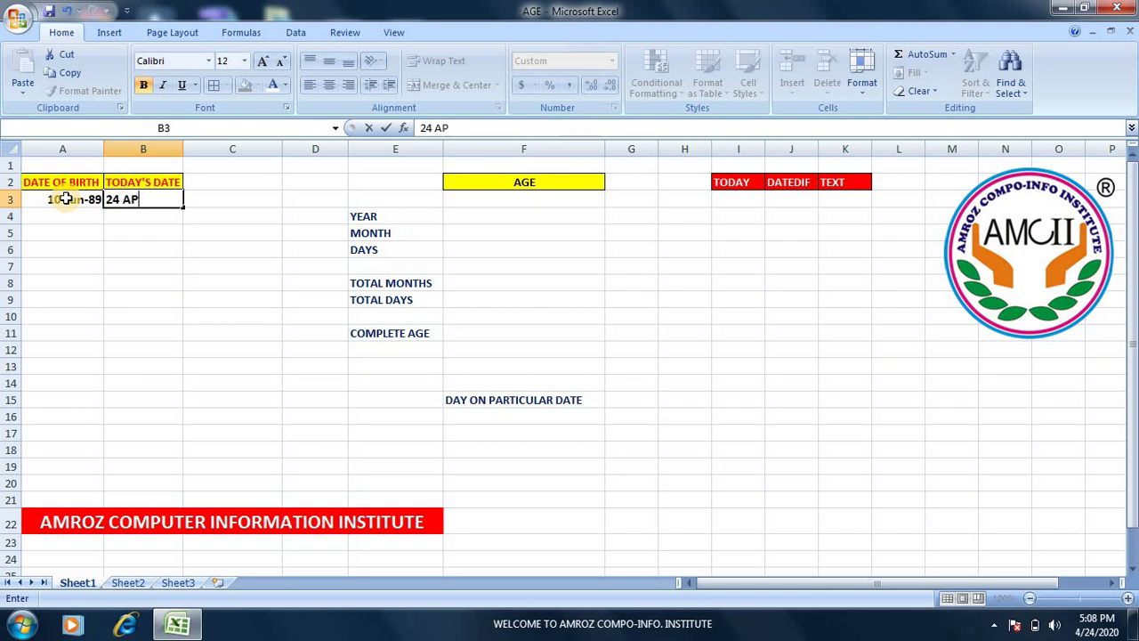
text(R 202)
text(0)
key(Return)
key(Up)
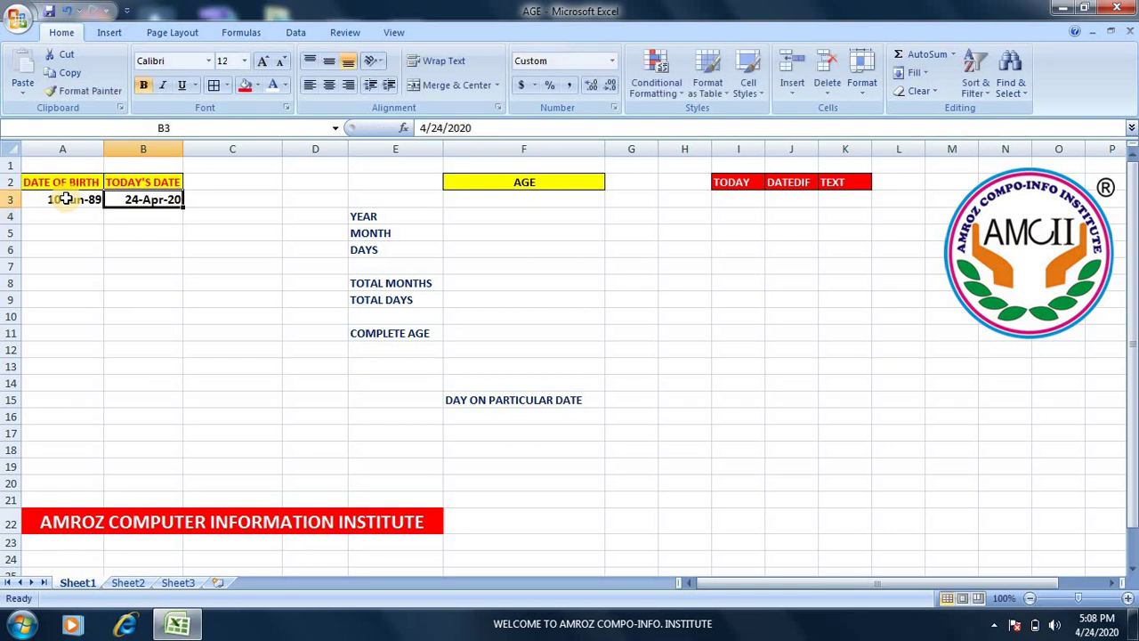
key(Delete)
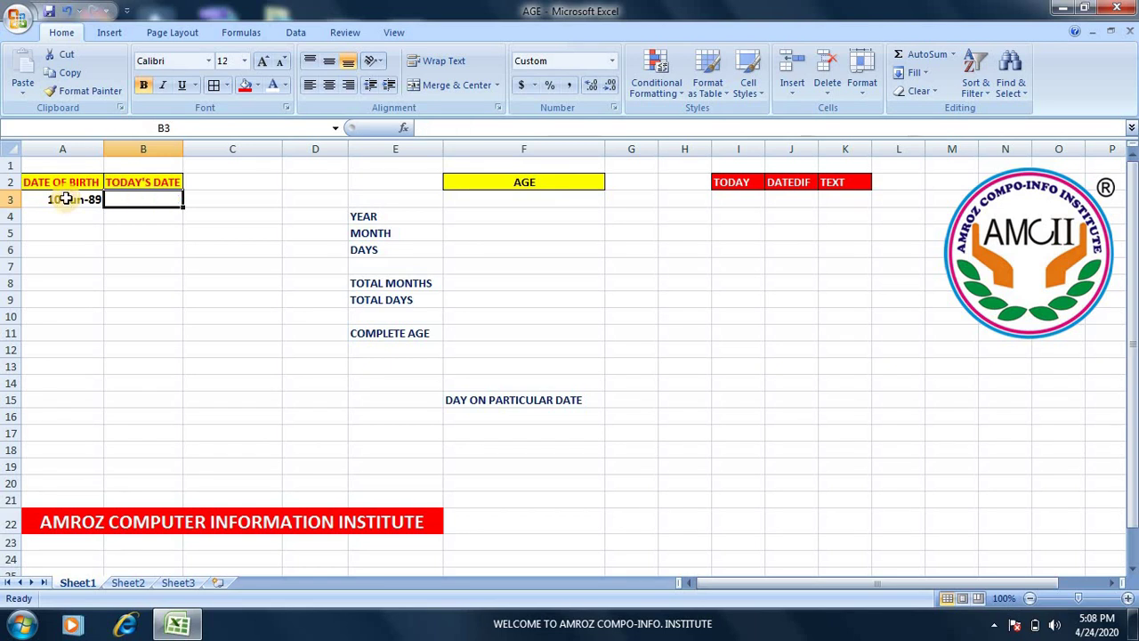
text(=)
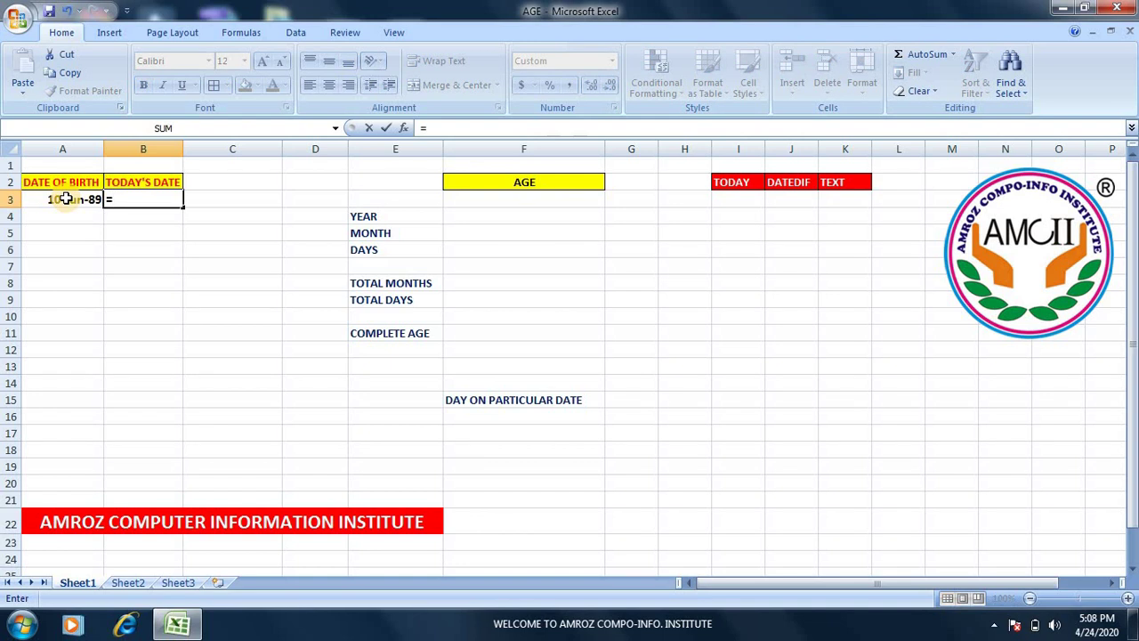
text(TODAY)
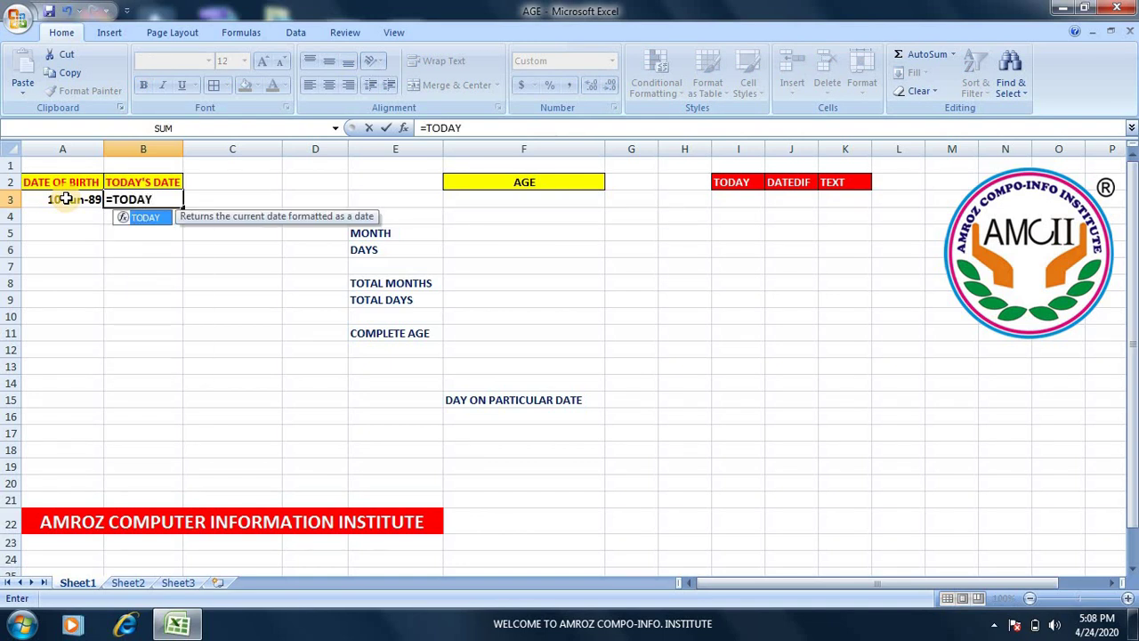
text(()
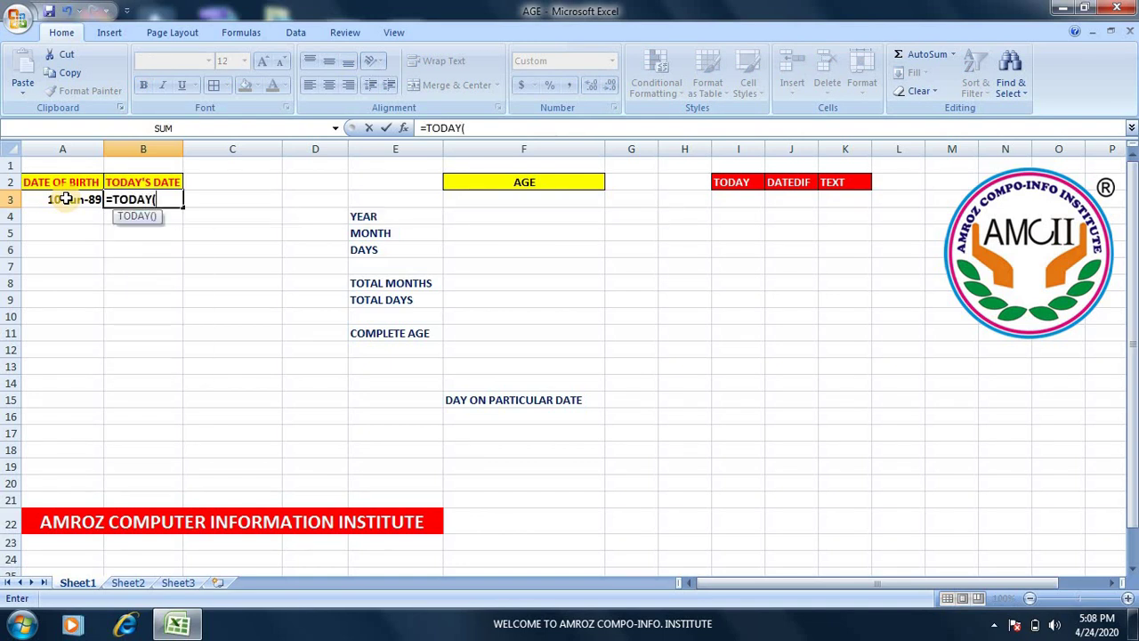
text())
key(Return)
key(Up)
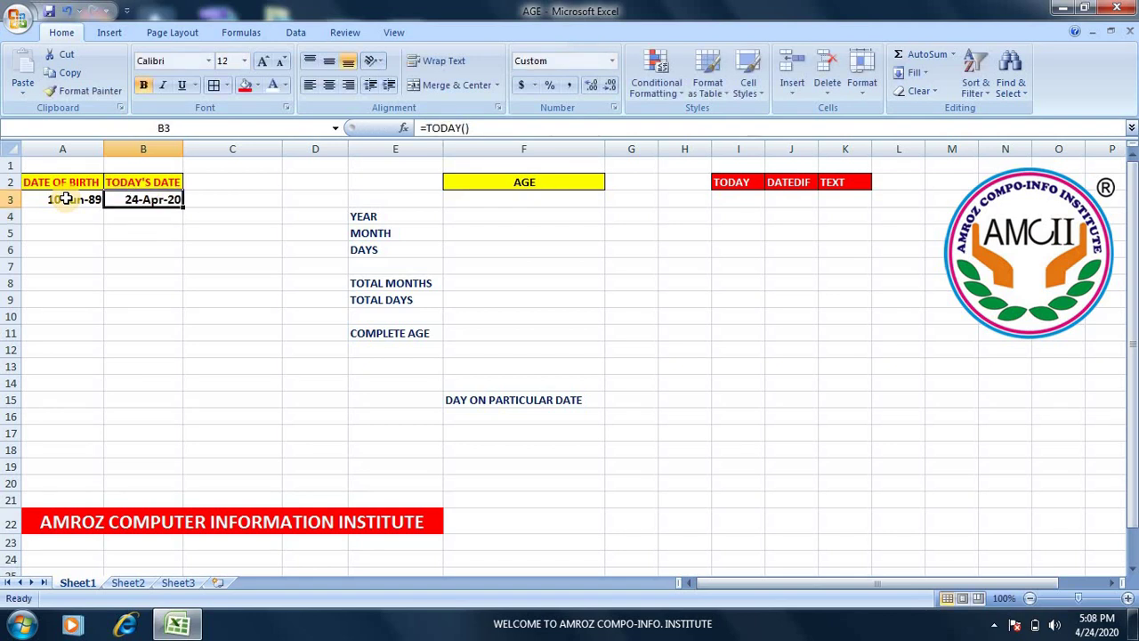
key(Left)
key(Right)
key(Right)
key(Right)
key(Right)
key(Down)
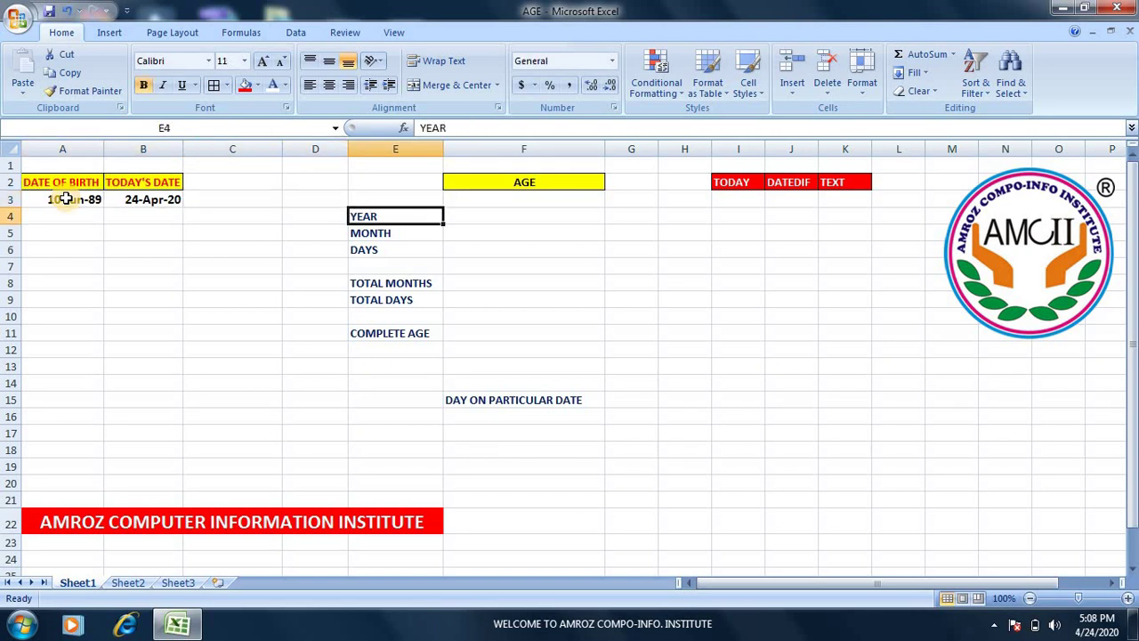
key(Right)
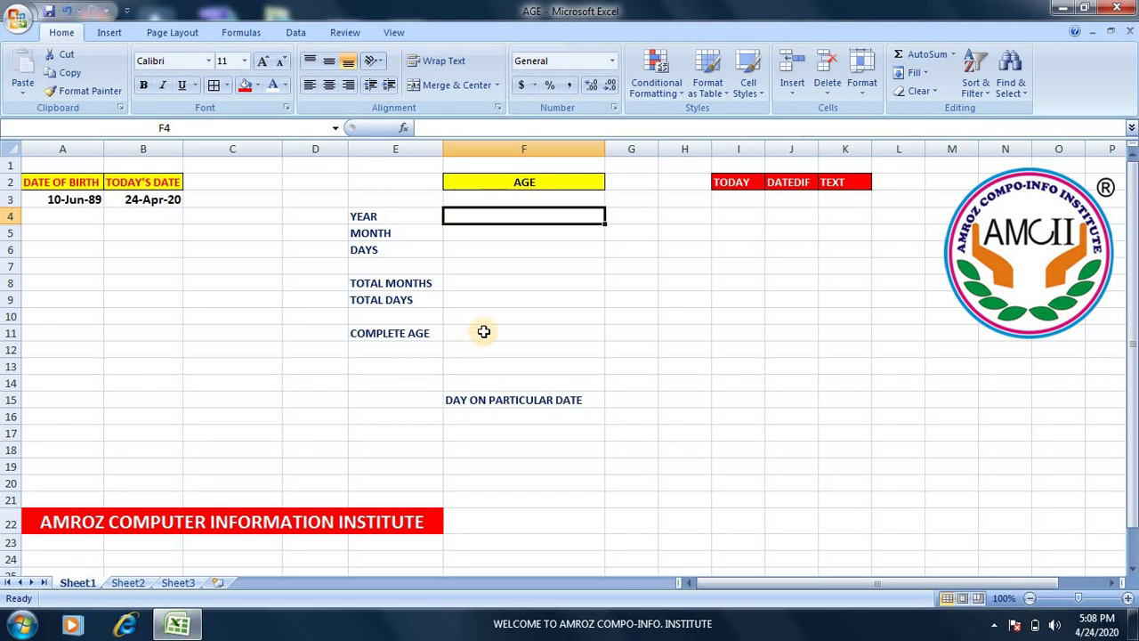
Step: Enter =DATEDIF(A3,B3,"Y")&"YEAR" in F4 so it shows 30YEAR
text(=)
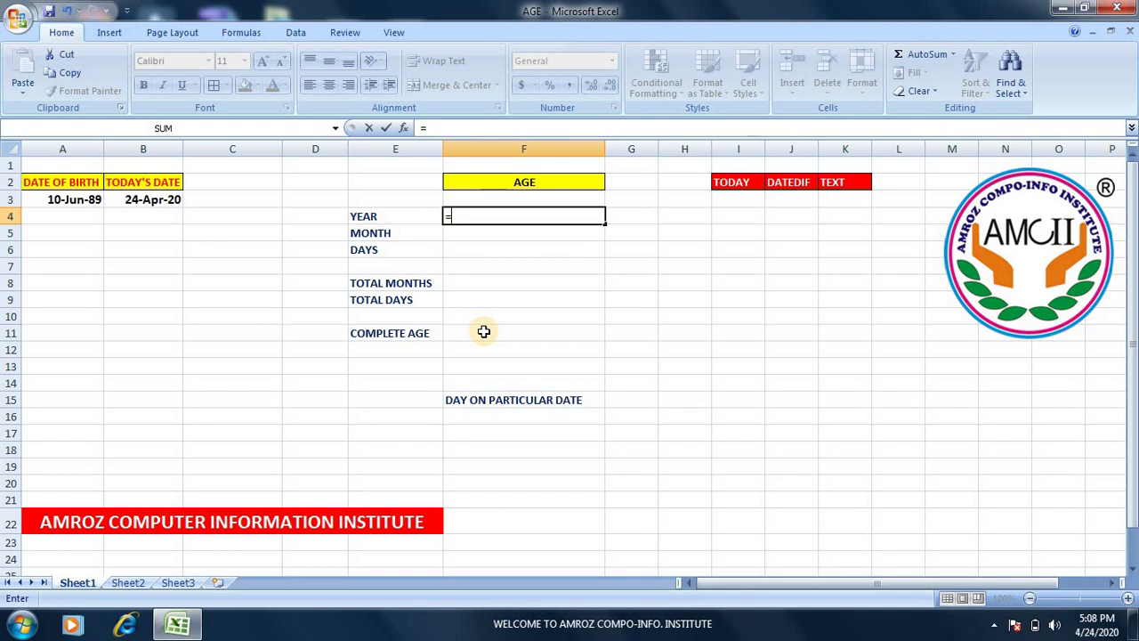
text(DATED)
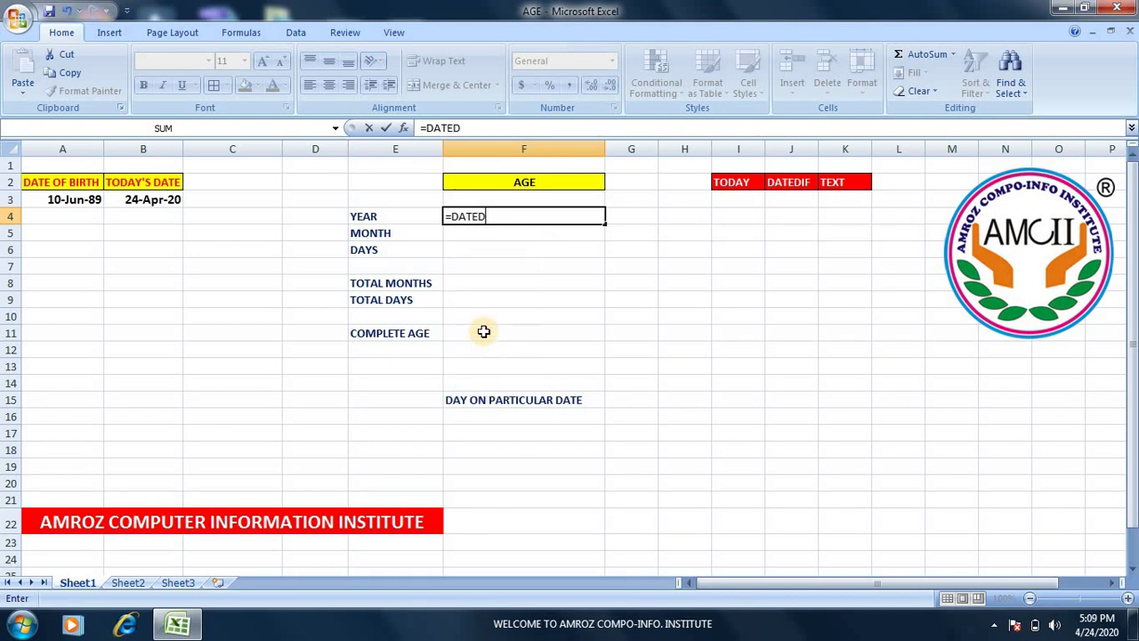
text(IF()
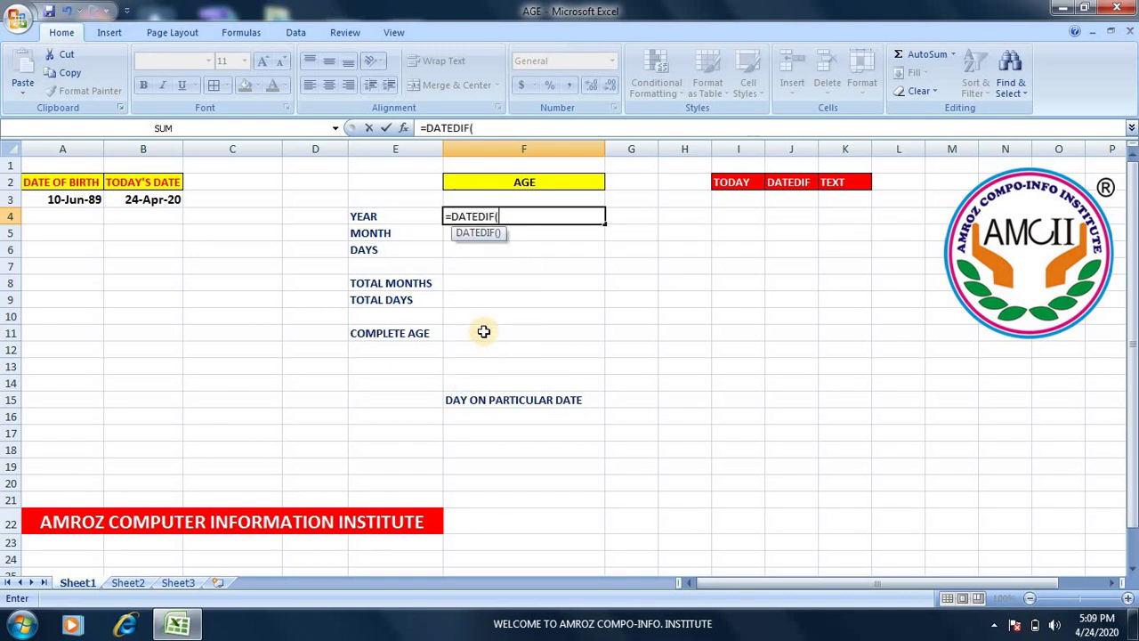
click(78, 203)
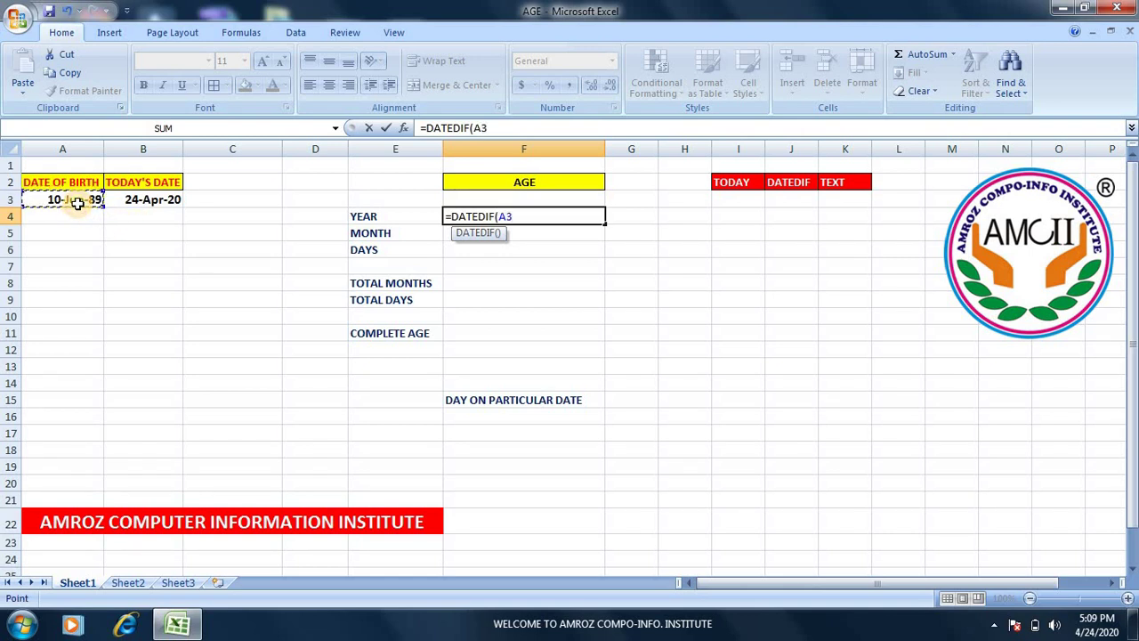
text(,)
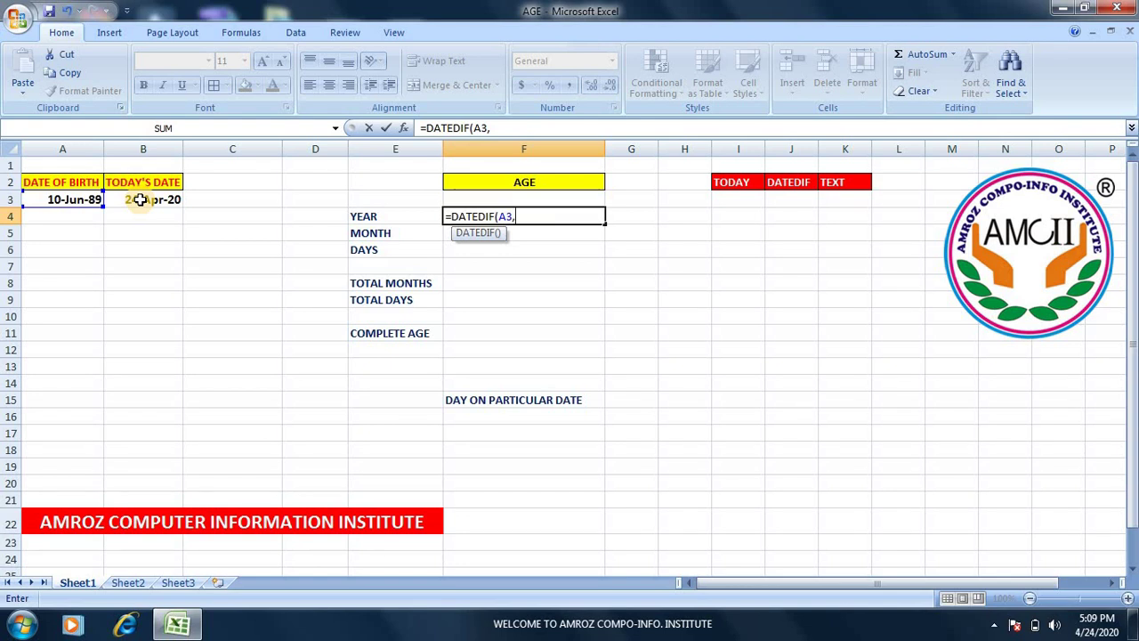
click(141, 199)
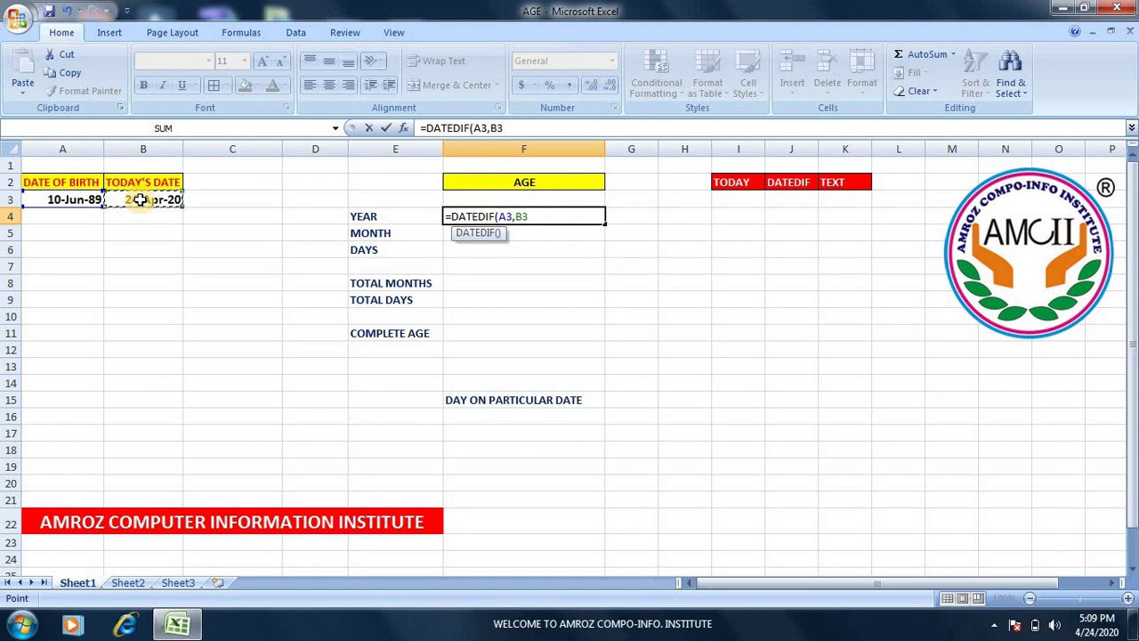
text(,")
text(Y)
text(")
text())
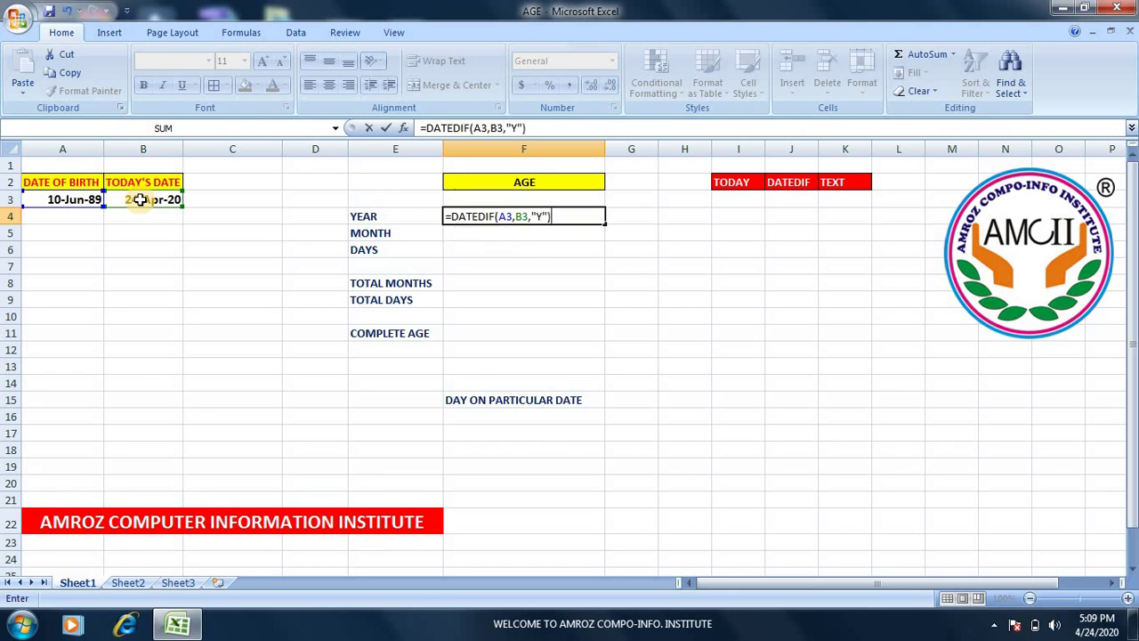
text(&")
text(Y)
text(EAR)
text(")
key(ctrl+Return)
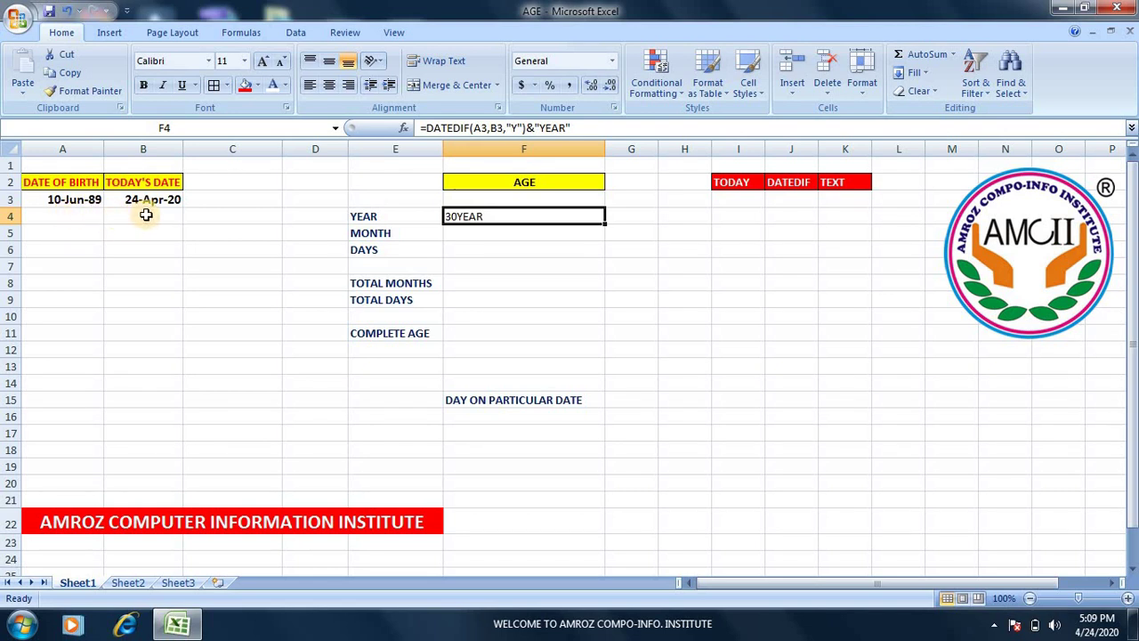
Step: Enter =DATEDIF(A3,B3,"YM")&"MONTH" in F5 so it shows 10MONTH
click(504, 232)
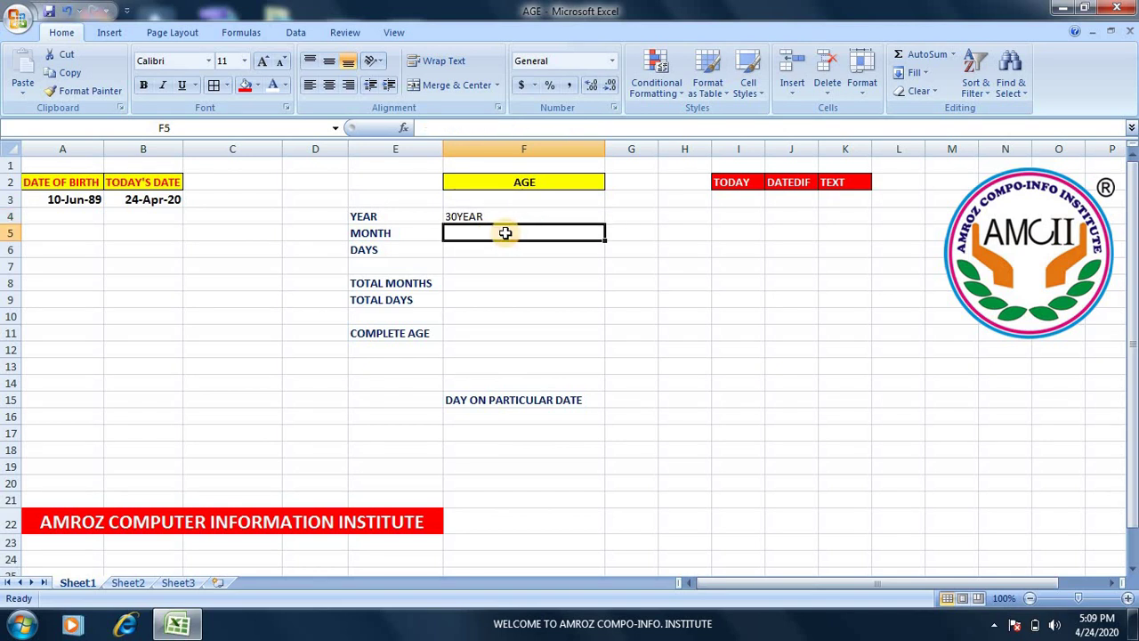
text(=DATE)
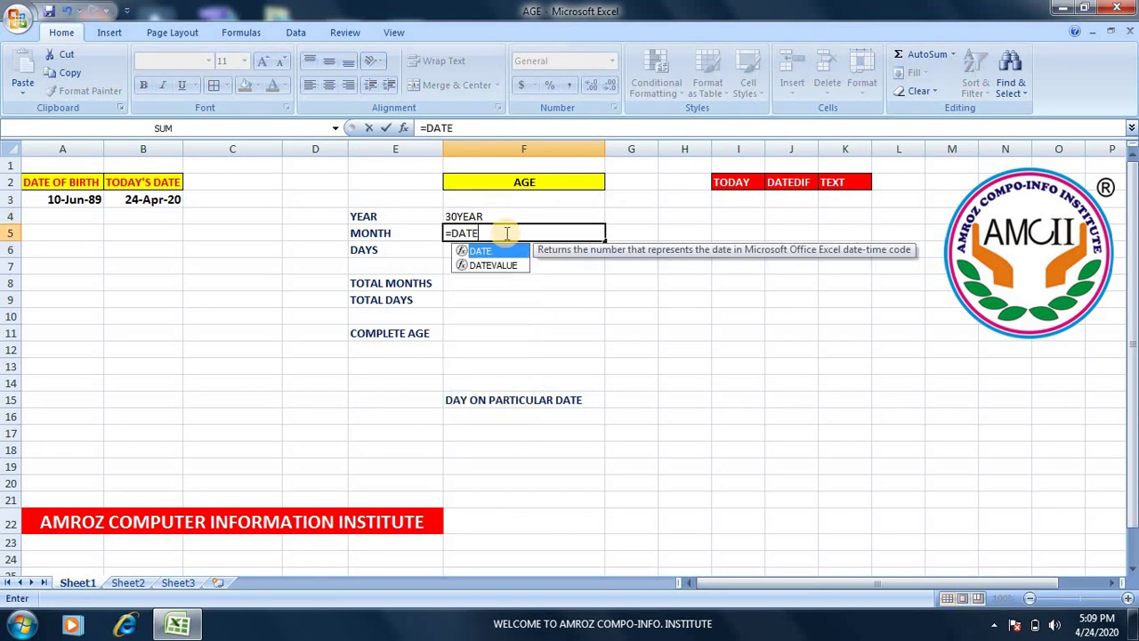
text(DIF()
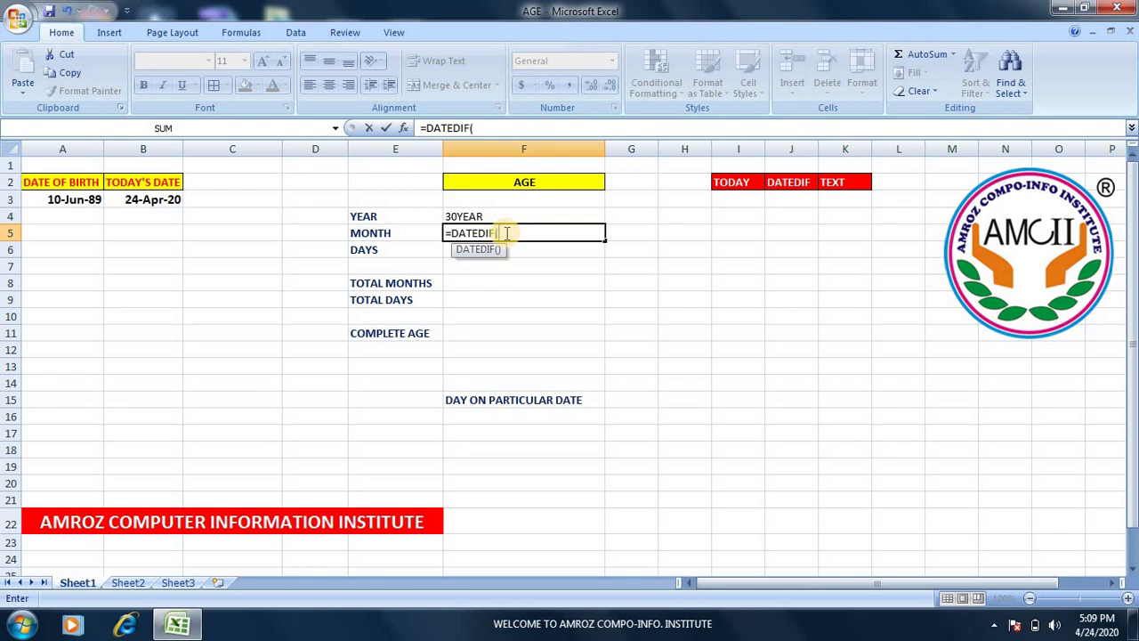
click(79, 200)
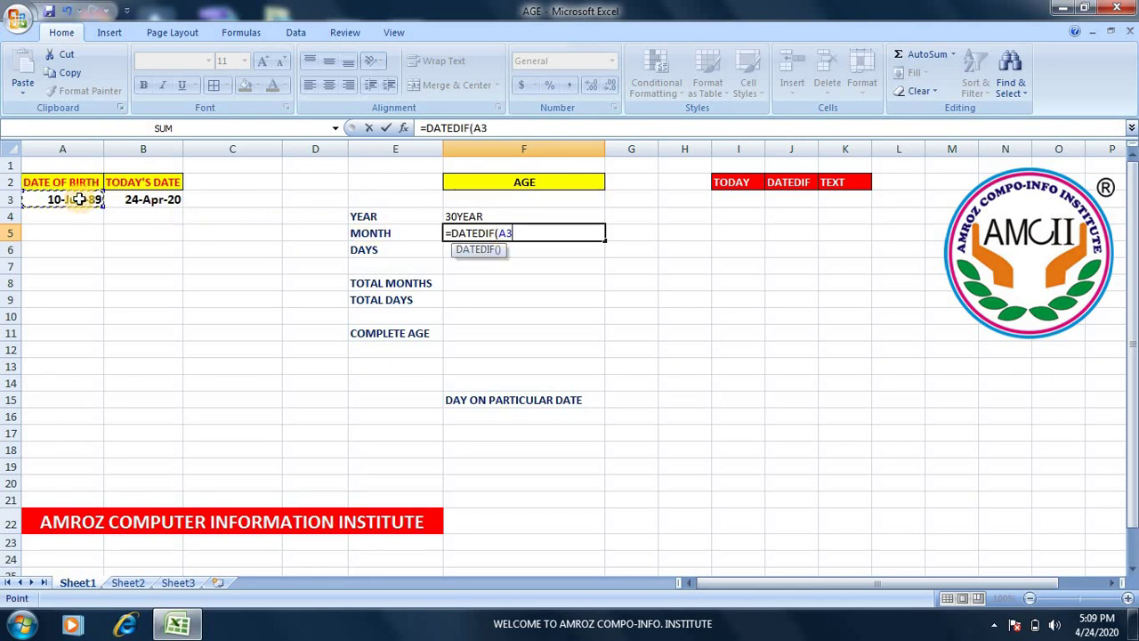
text(,)
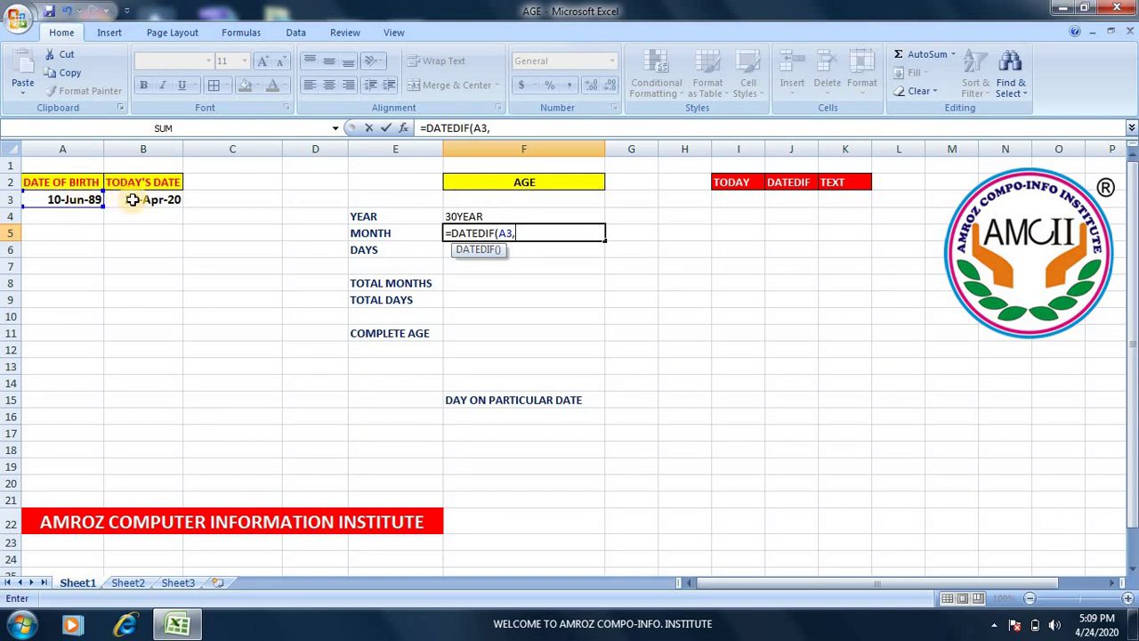
click(131, 199)
text(,)
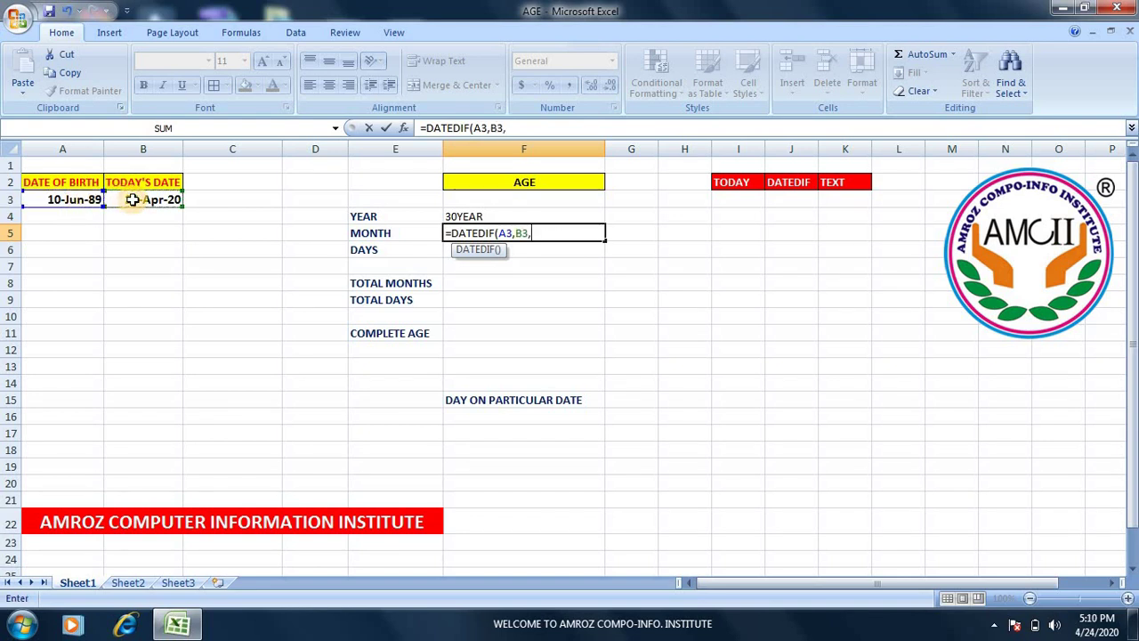
text(")
text(YM)
text(")
text())
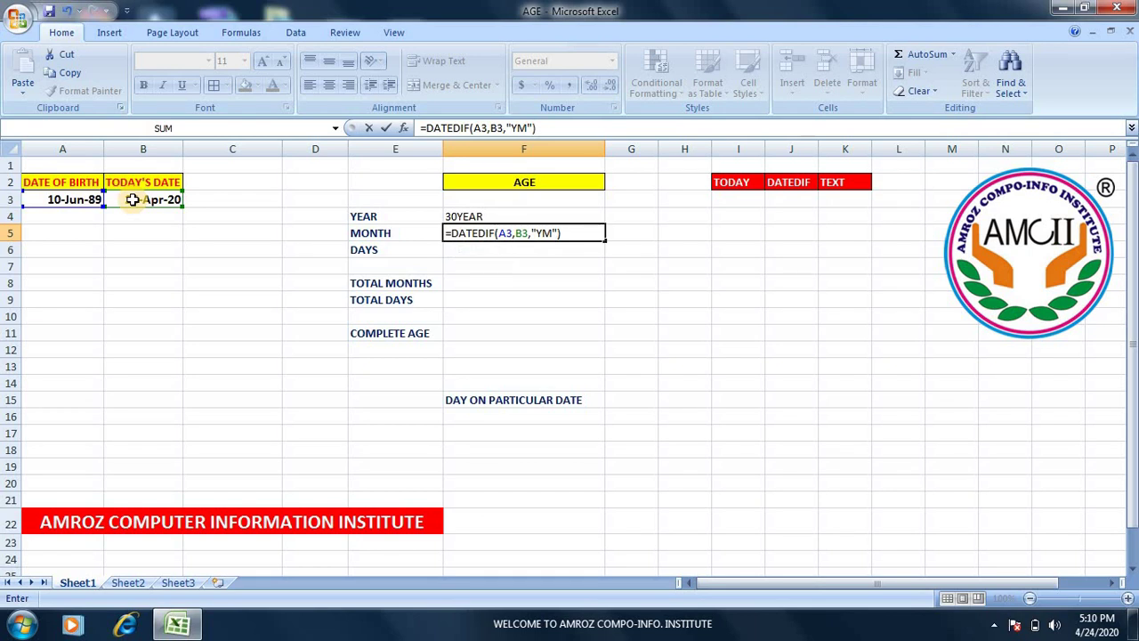
text(&)
text(")
text(MONTH)
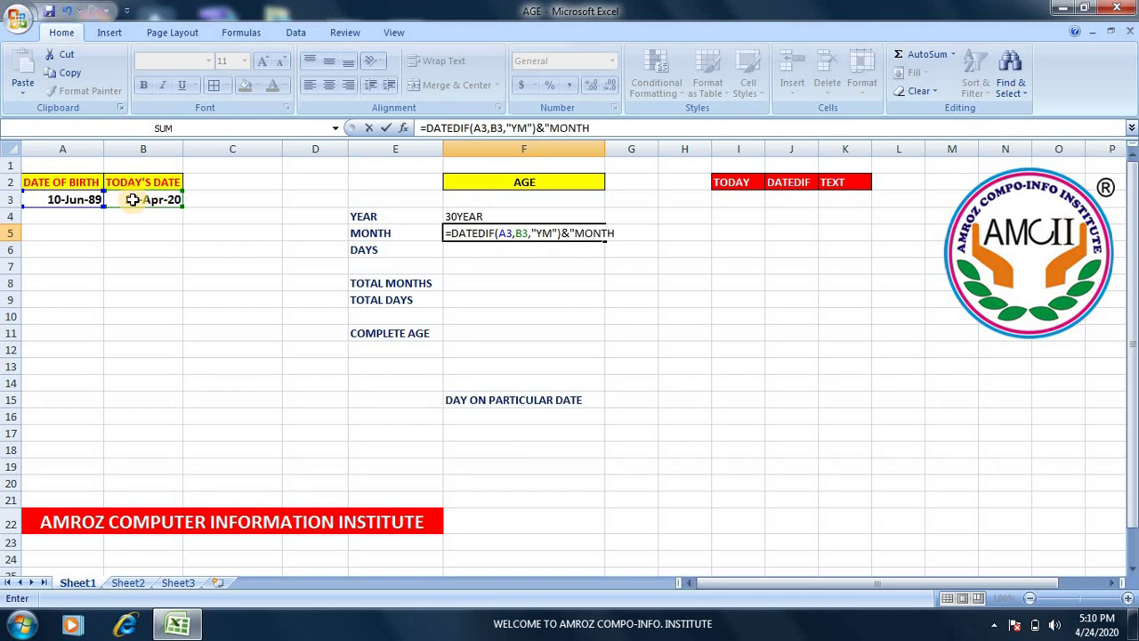
text(")
key(Return)
Step: Review the YEAR and MONTH formulas in F4 and F5
key(Up)
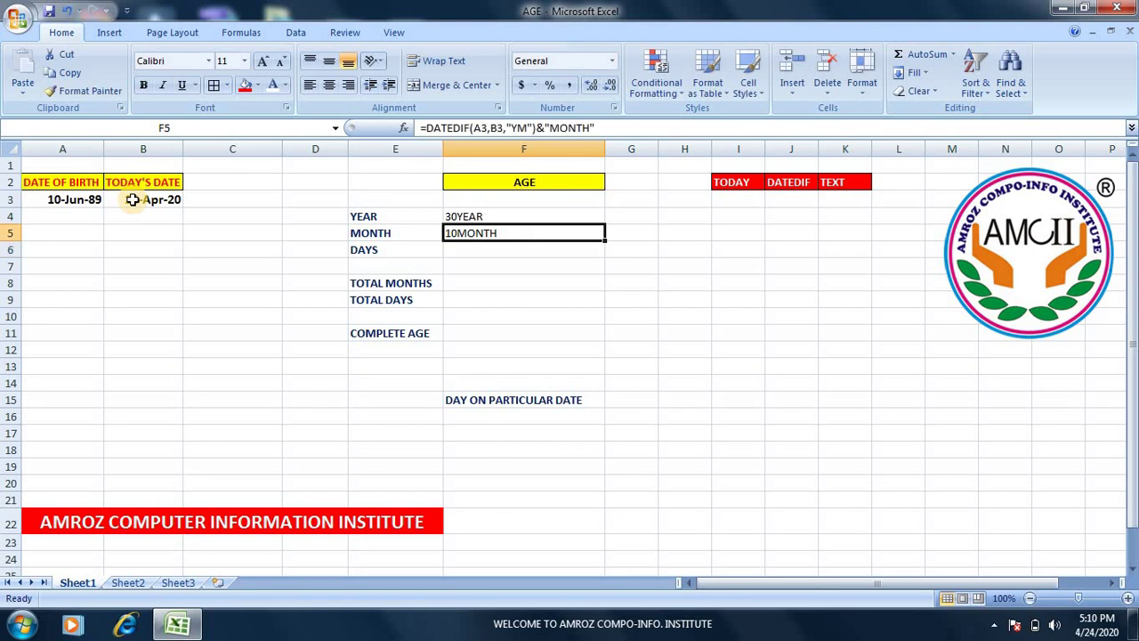
key(Up)
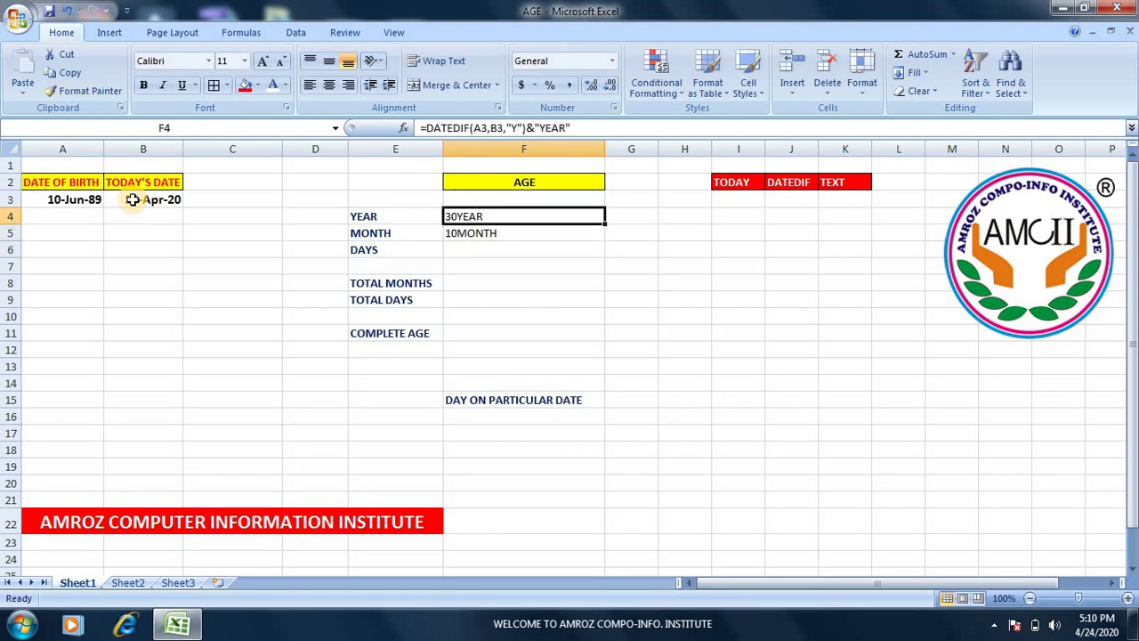
key(Down)
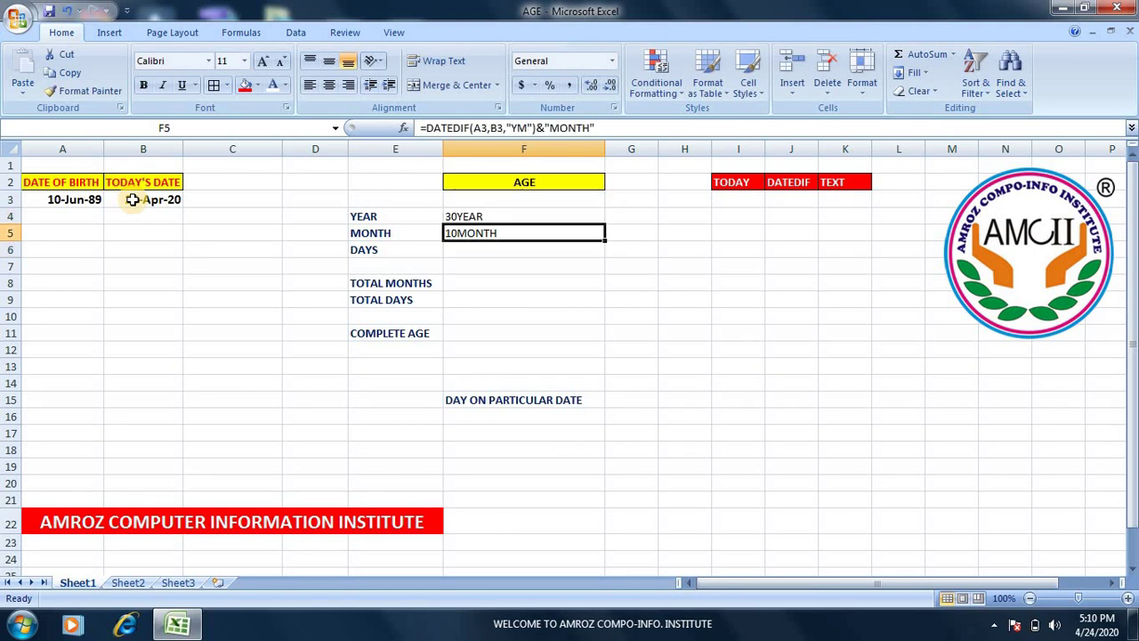
key(Up)
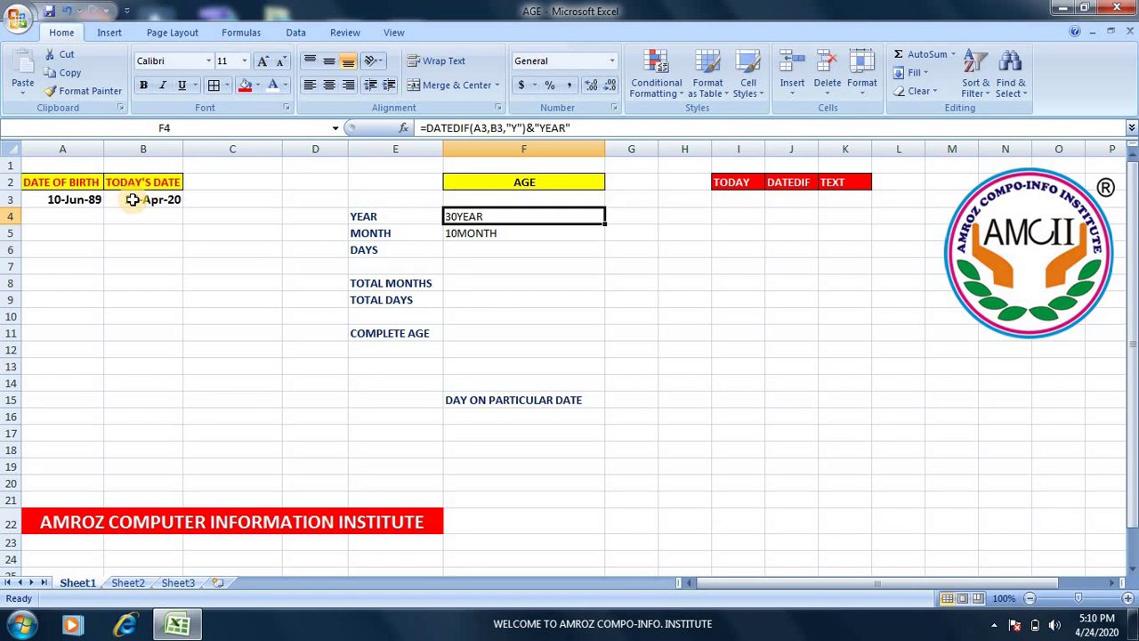
key(Down)
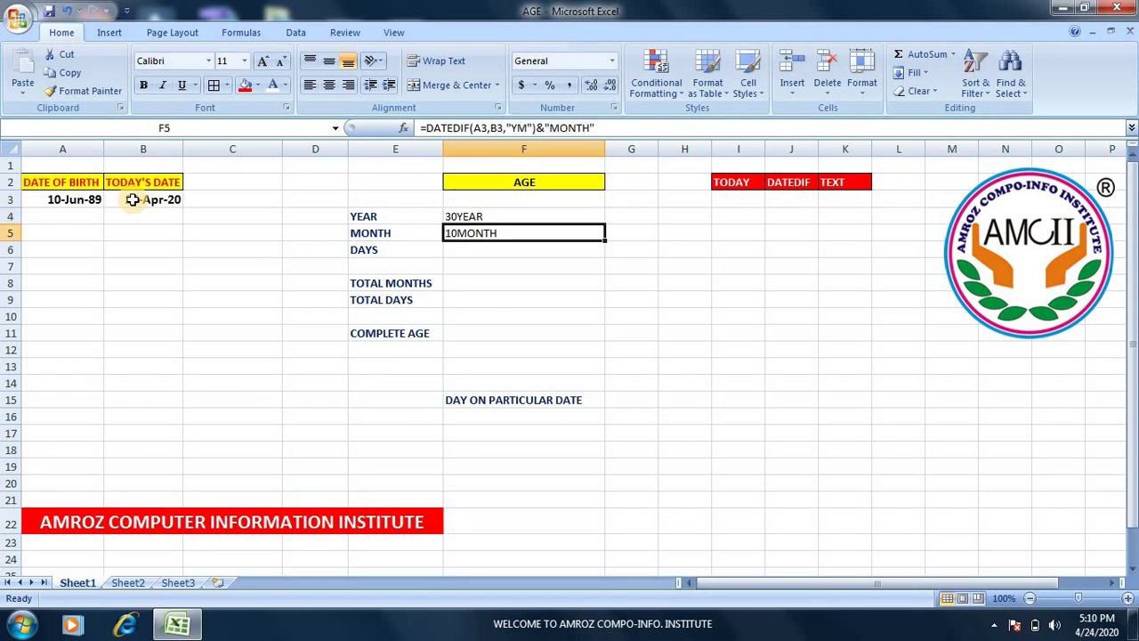
key(Down)
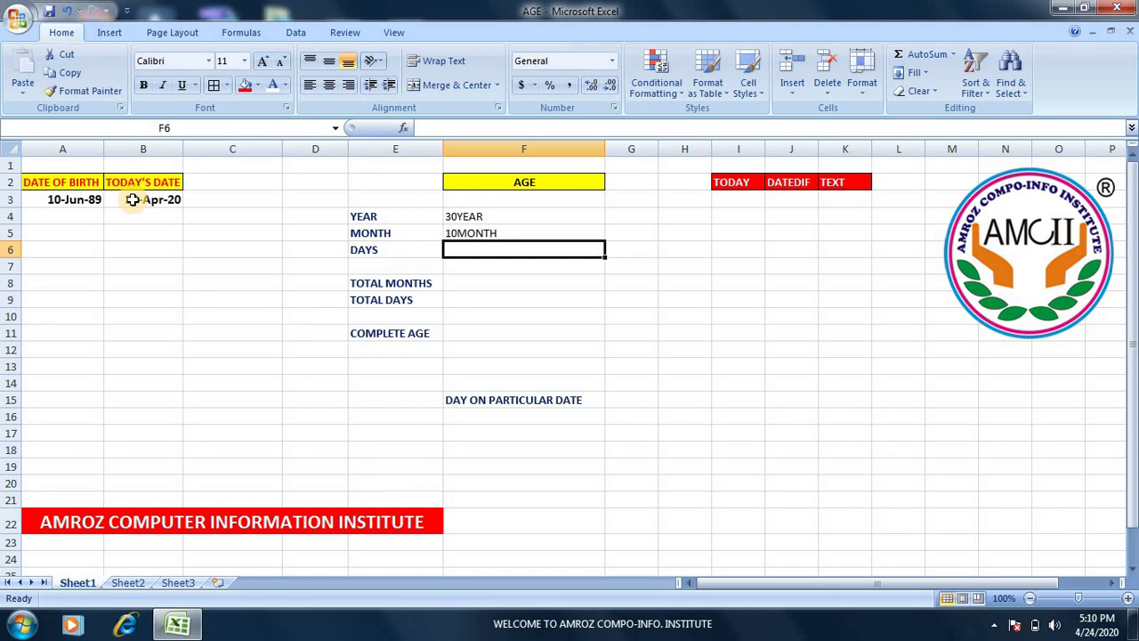
Step: Enter =DATEDIF(A3,B3,"MD")&"DAYS" in F6 so it shows 14DAYS
text(=)
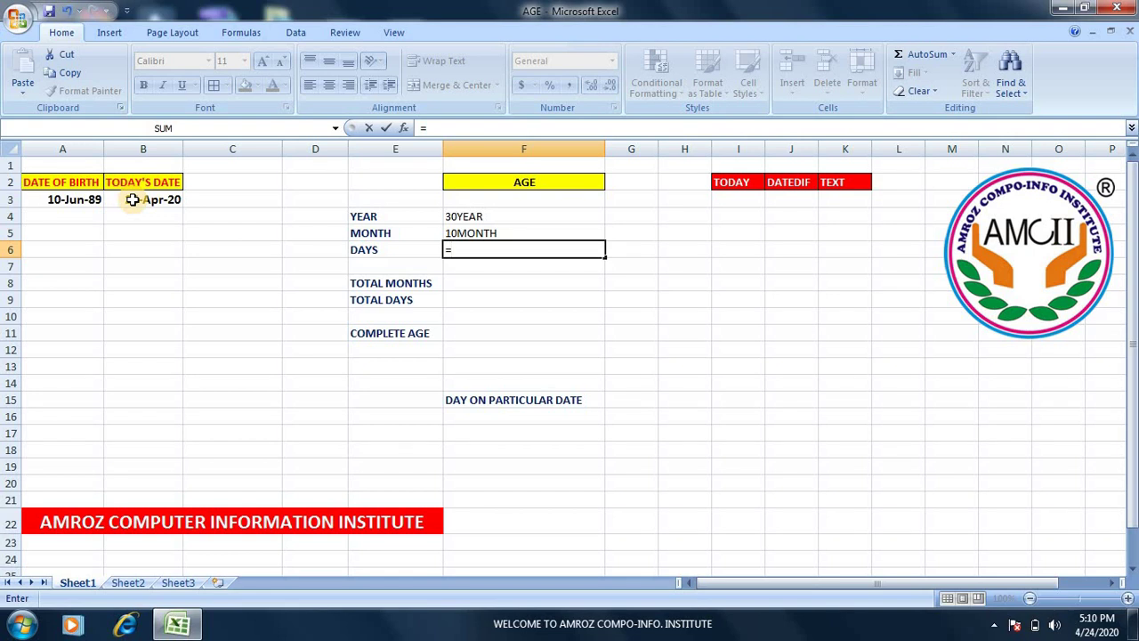
text(DATEDIF)
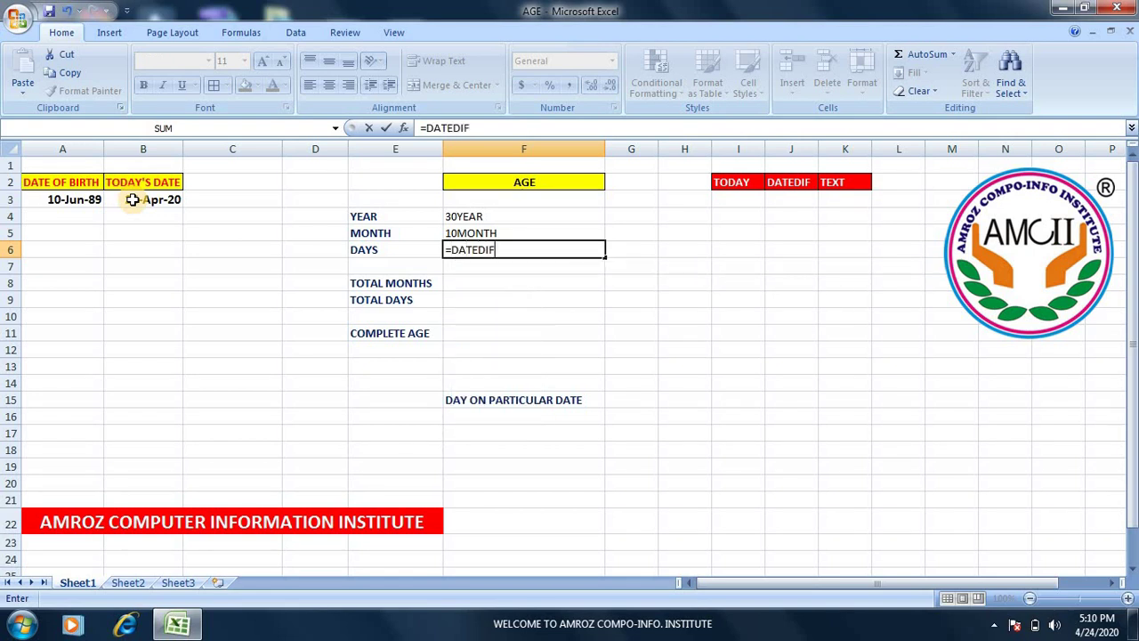
text(()
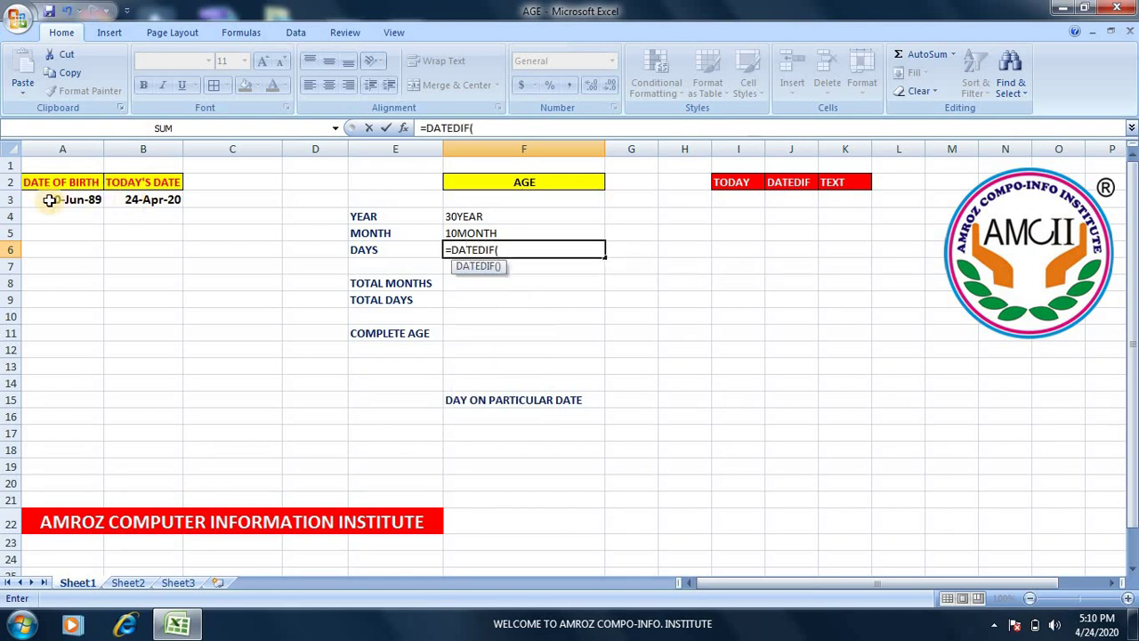
click(49, 199)
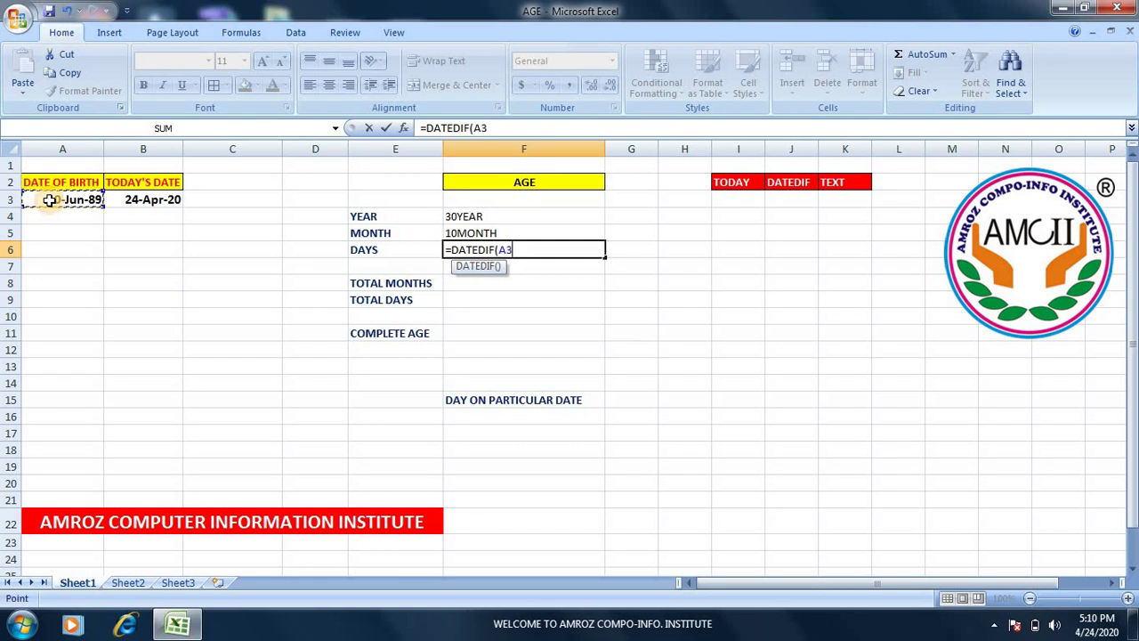
text(,)
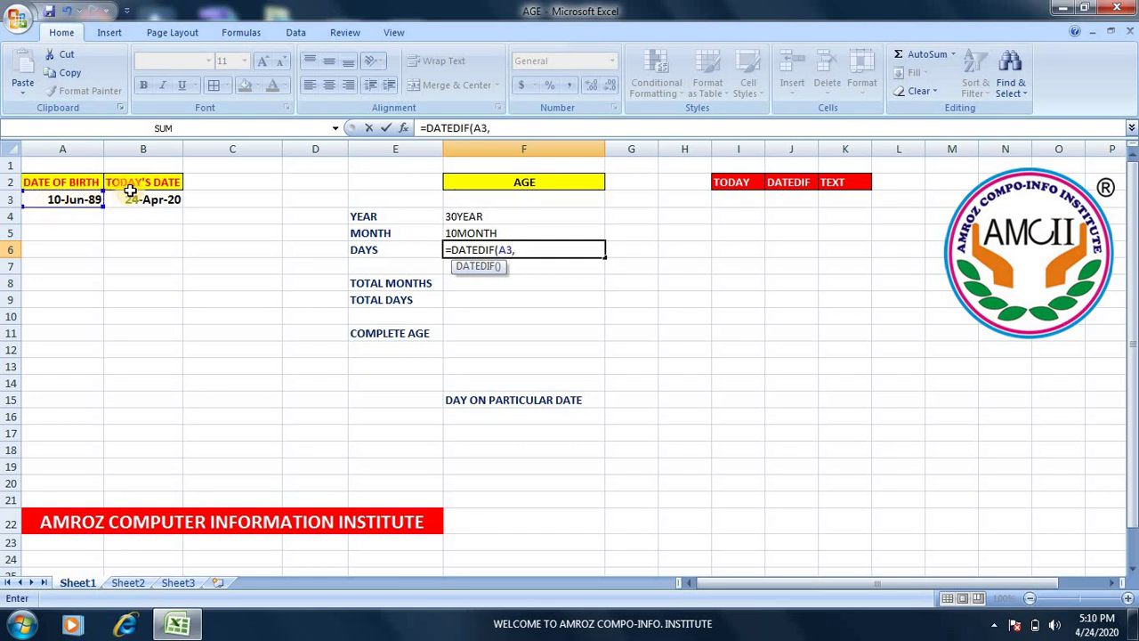
click(140, 200)
text(,)
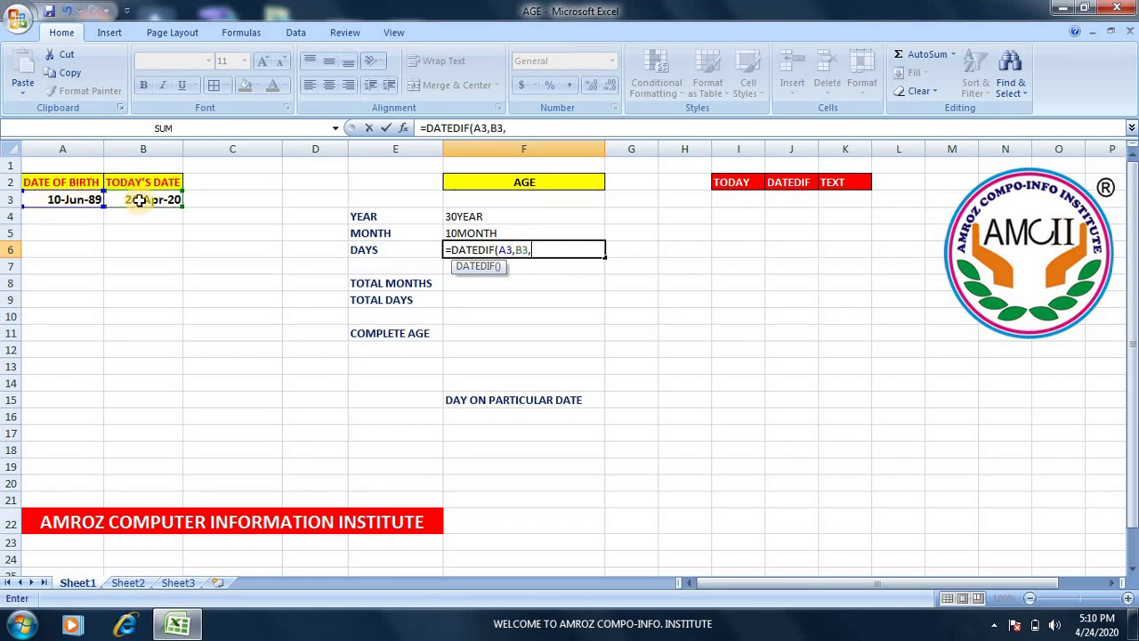
text(")
text(MD)
text(")
text()&)
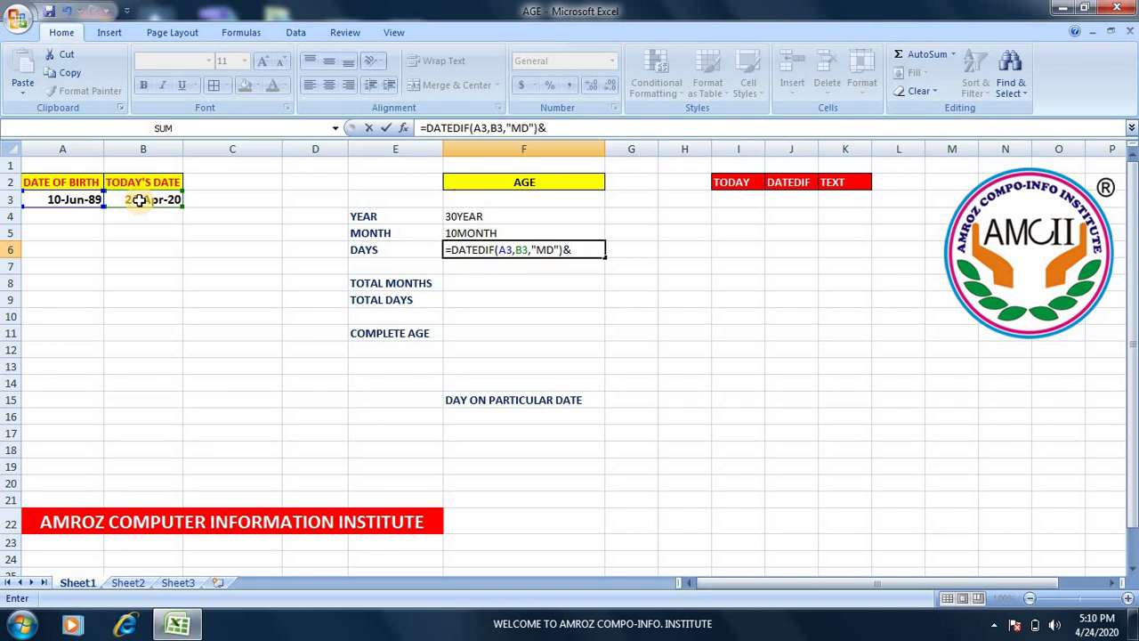
text(")
text(DAYS)
text(")
key(Return)
key(Up)
key(Up)
key(Up)
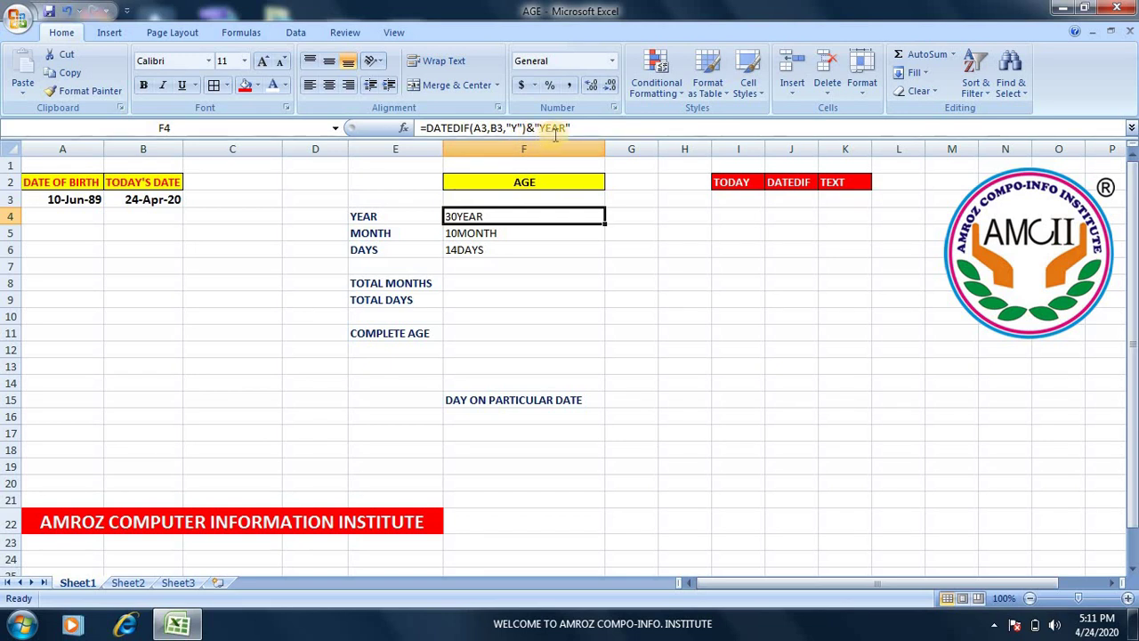
click(521, 231)
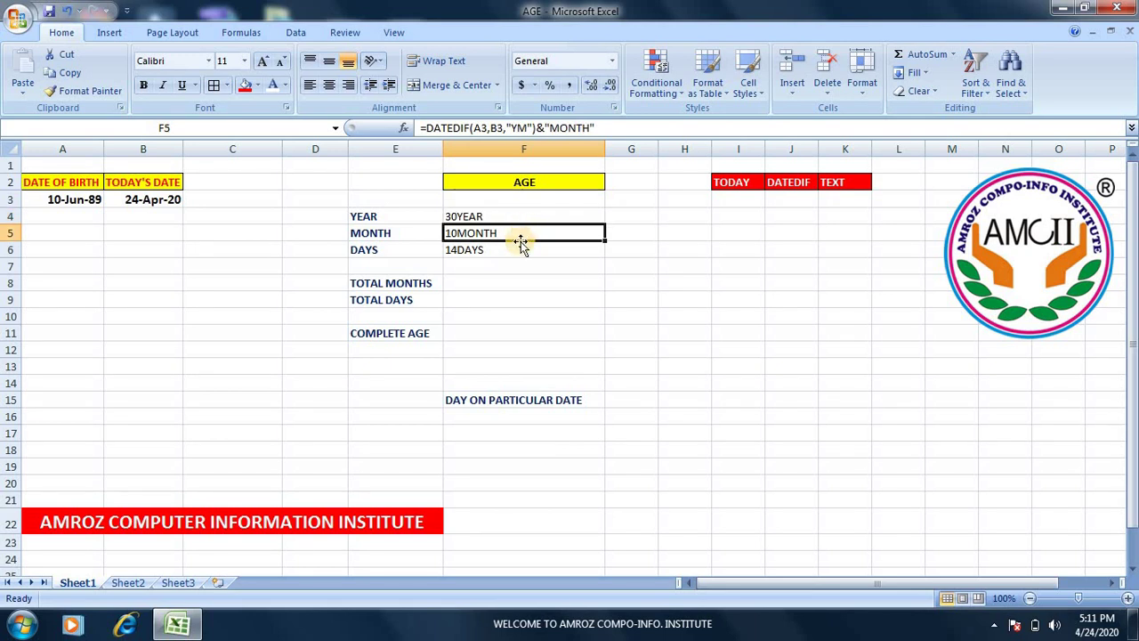
click(520, 247)
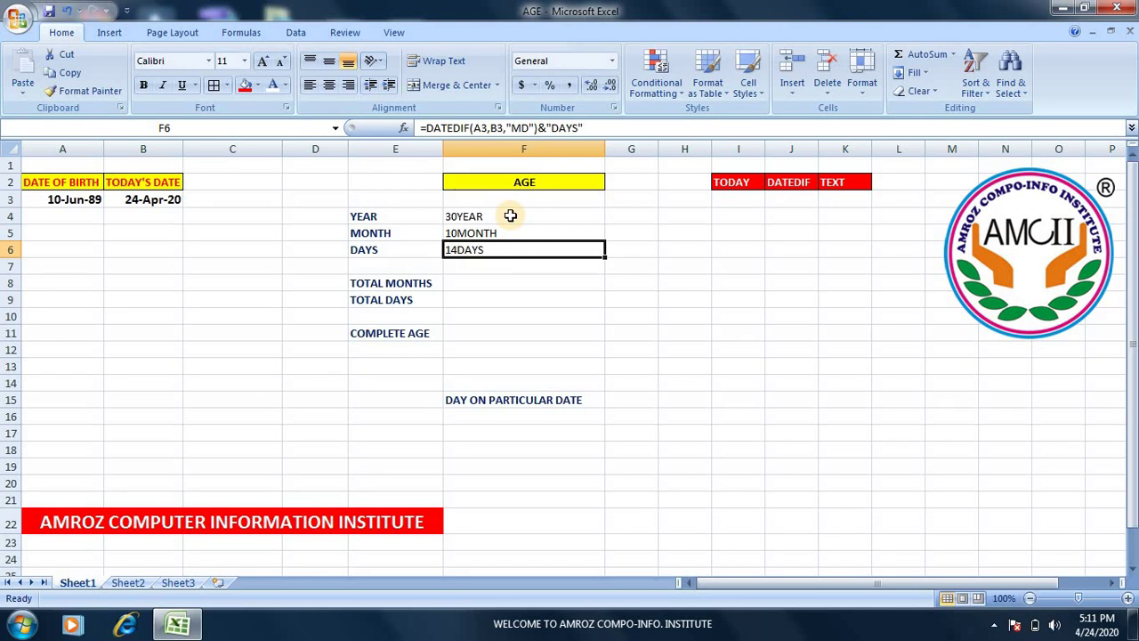
key(Down)
key(Down)
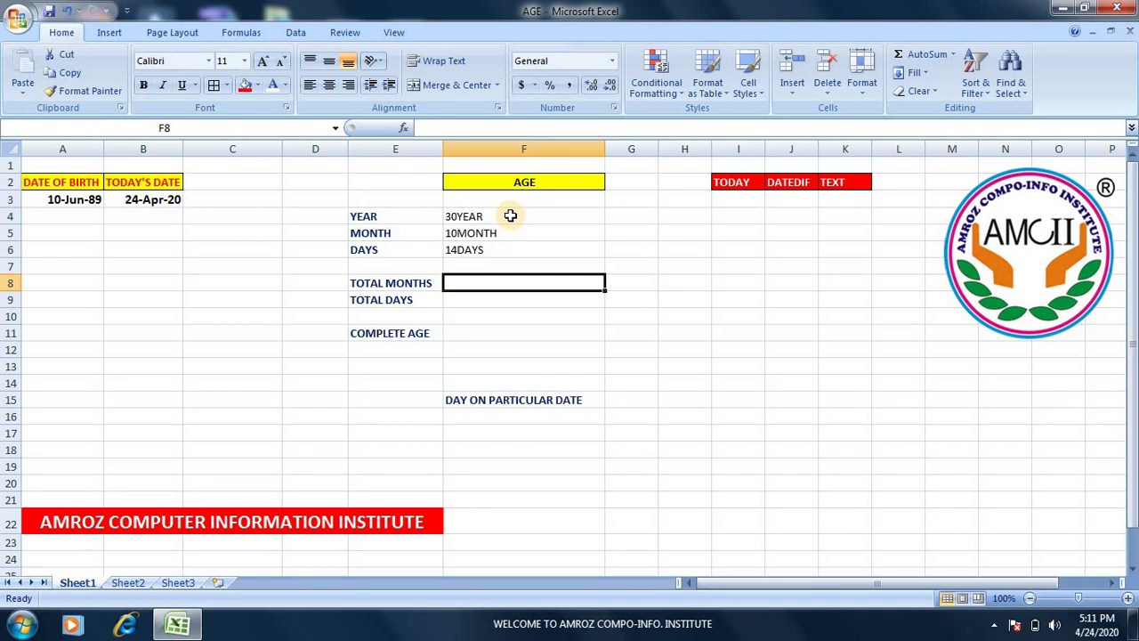
Step: Enter =DATEDIF(A3,B3,"M") in F8 to show 370 total months
text(=DA)
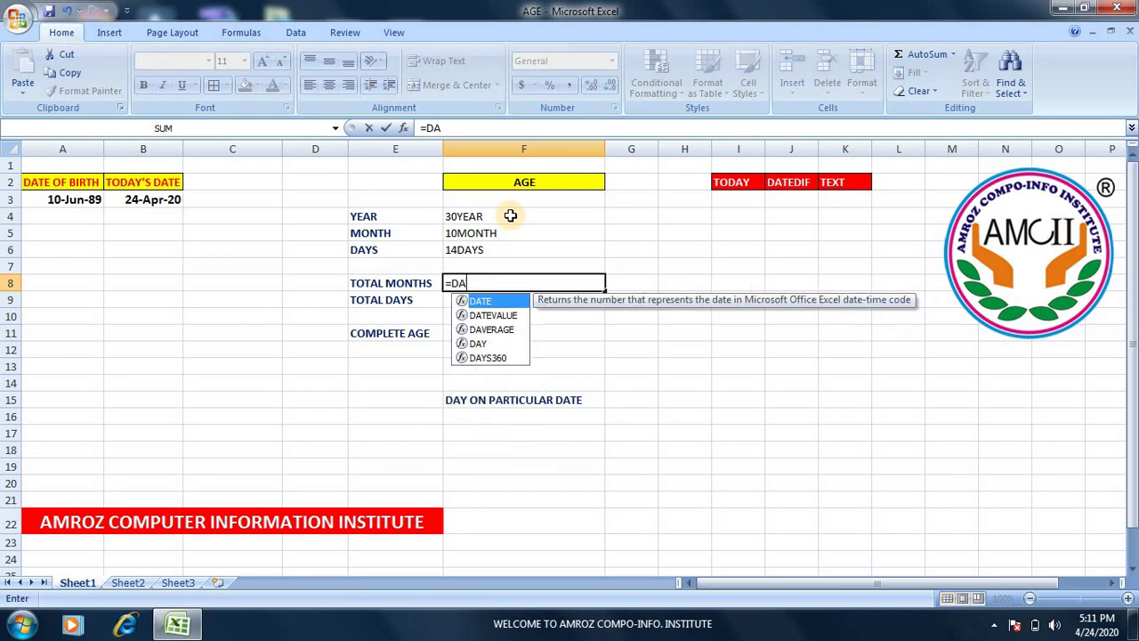
text(TEI)
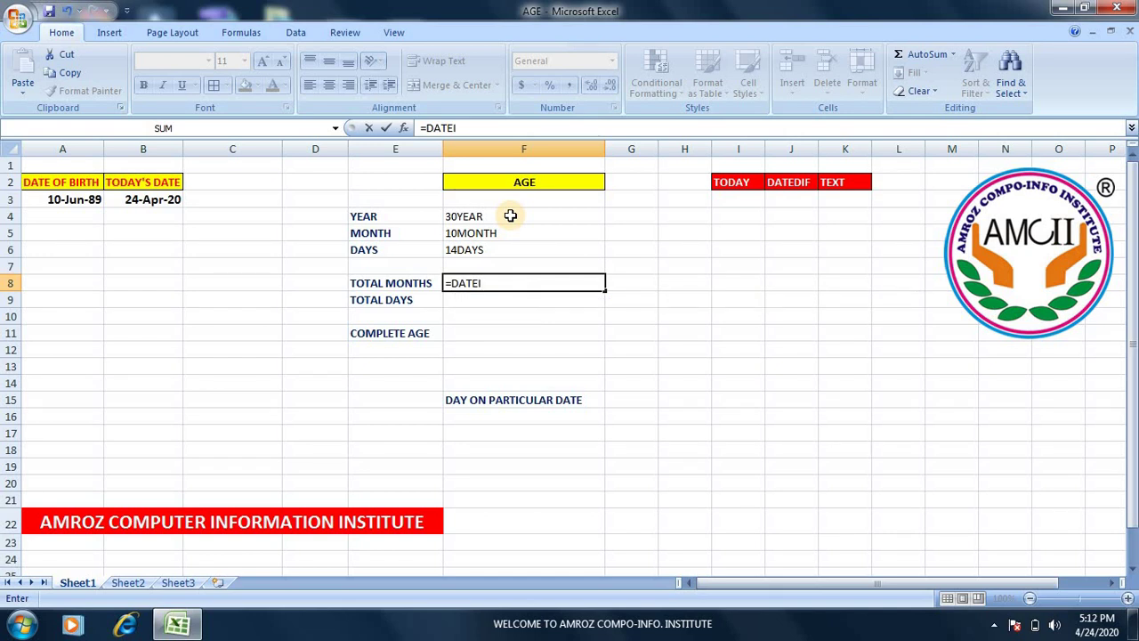
key(BackSpace)
text(DIF)
text(()
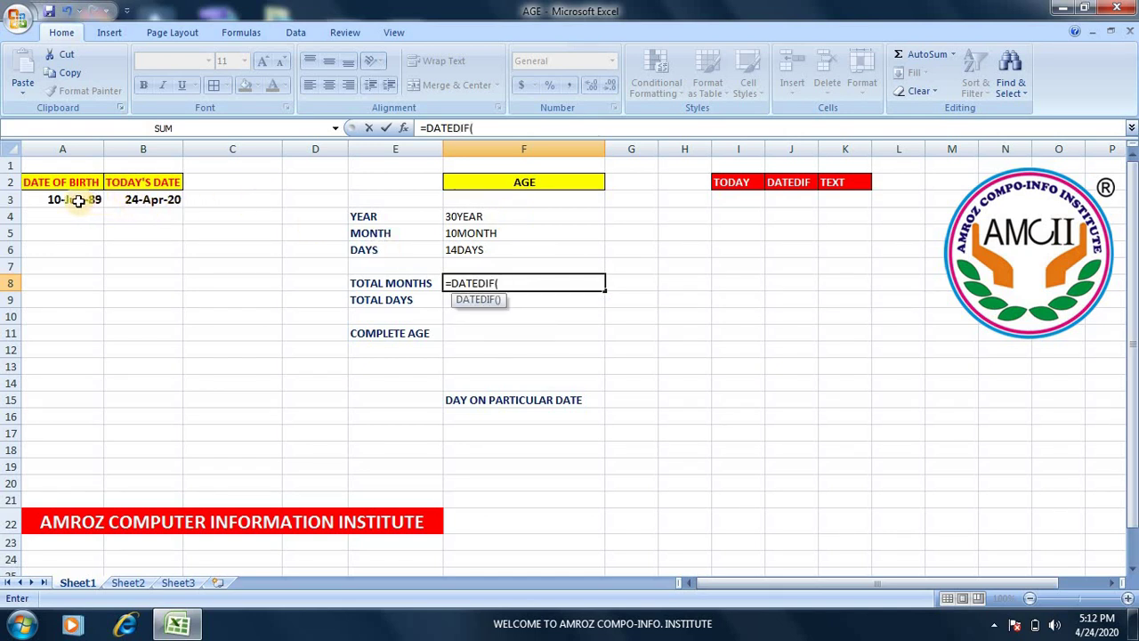
click(78, 201)
text(,)
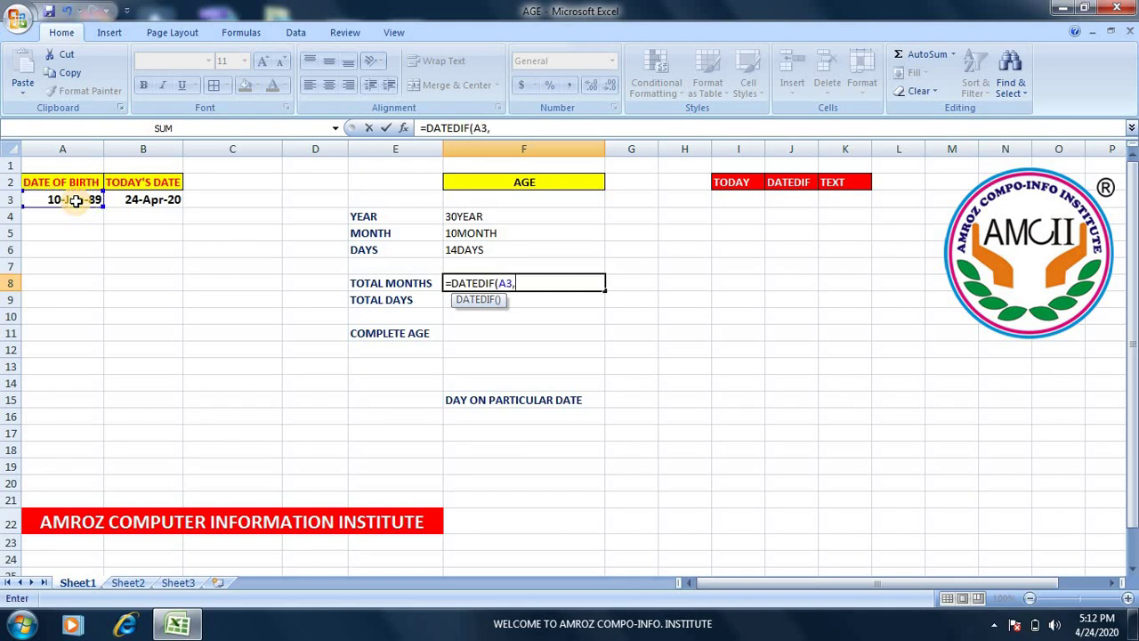
click(153, 201)
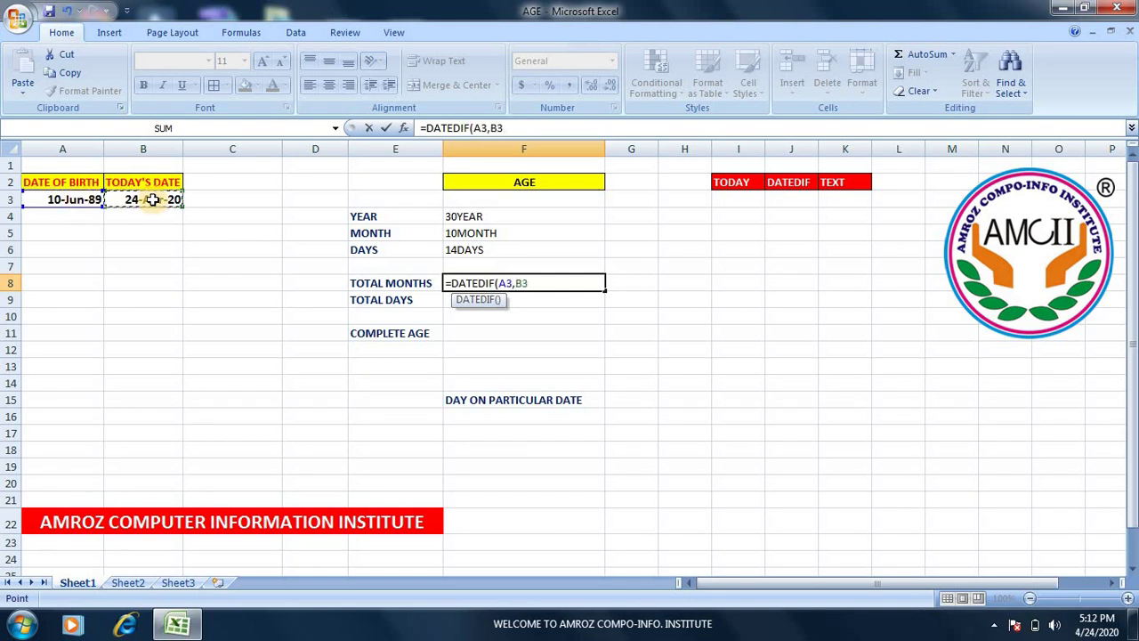
text(,")
text(M)
text("))
key(Return)
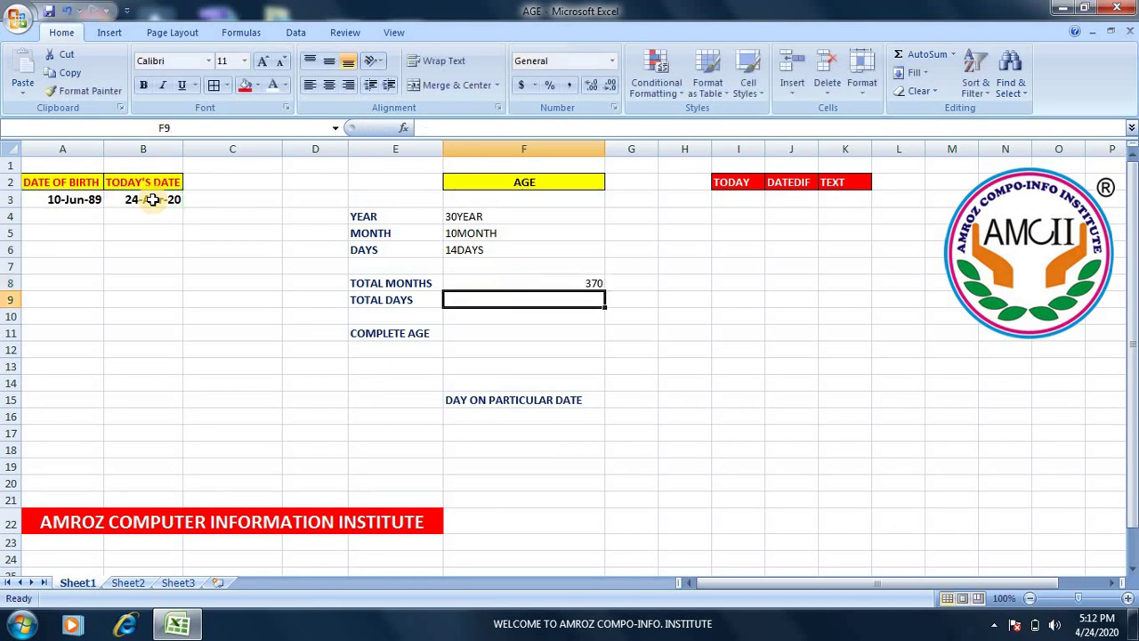
key(Up)
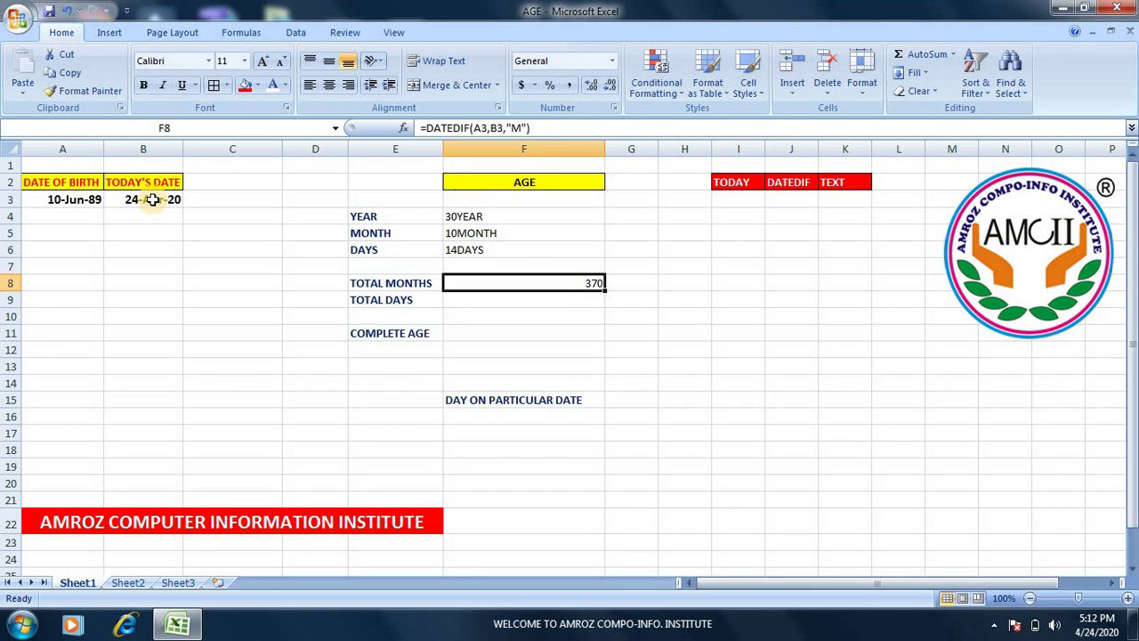
Step: Enter =DATEDIF(A3,B3,"D") in F9 to show 11276 total days
key(Down)
text(=)
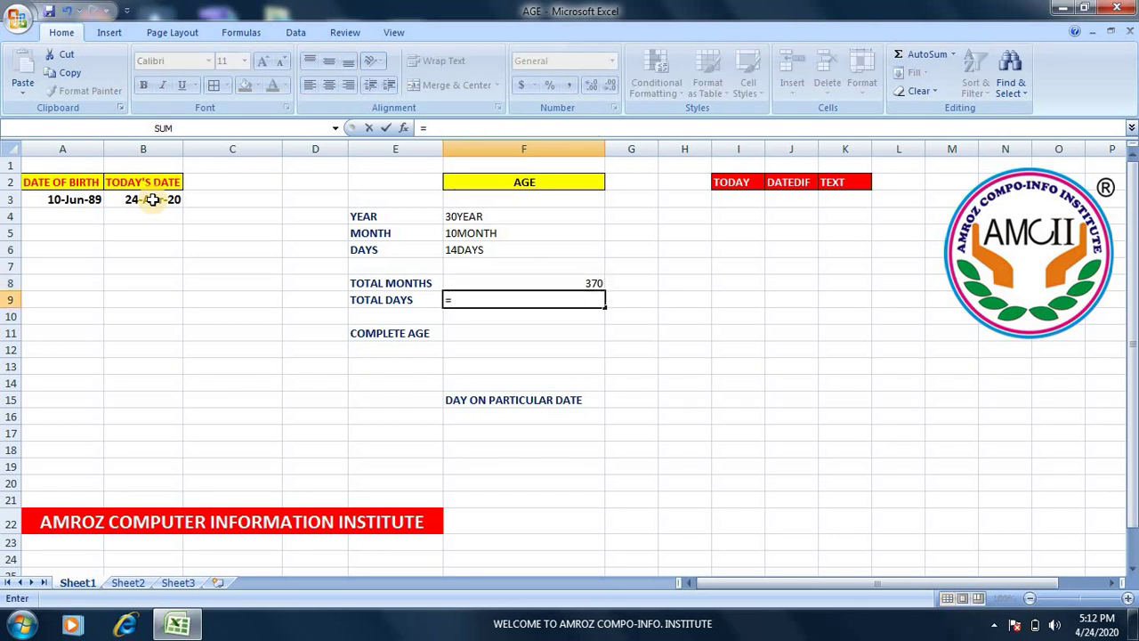
text(DAE)
key(BackSpace)
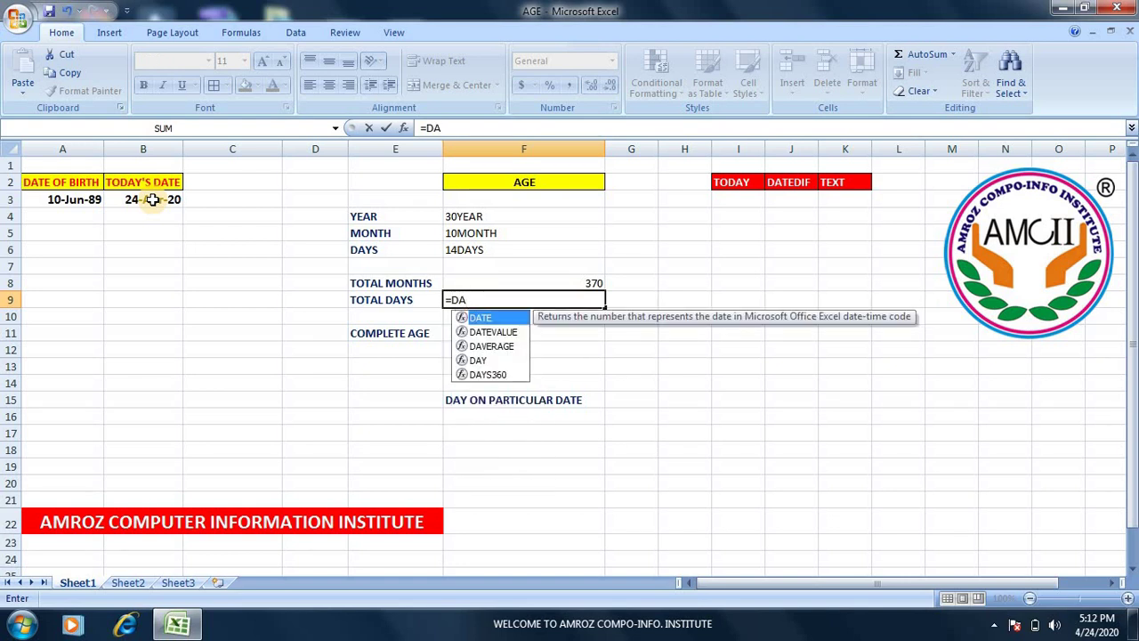
text(TEDIF)
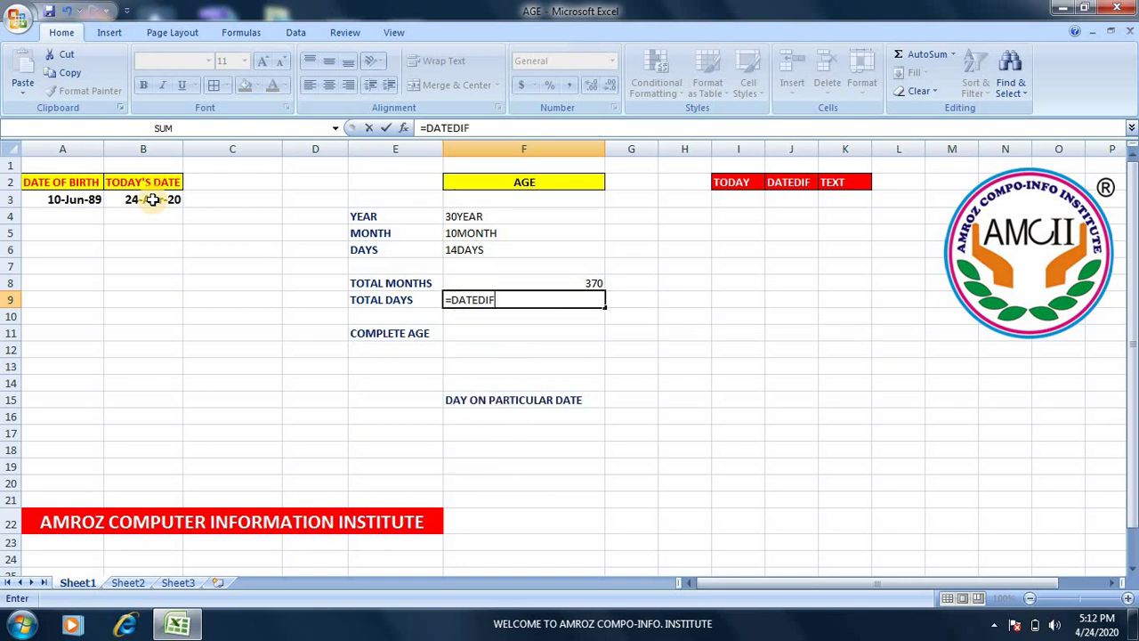
text(()
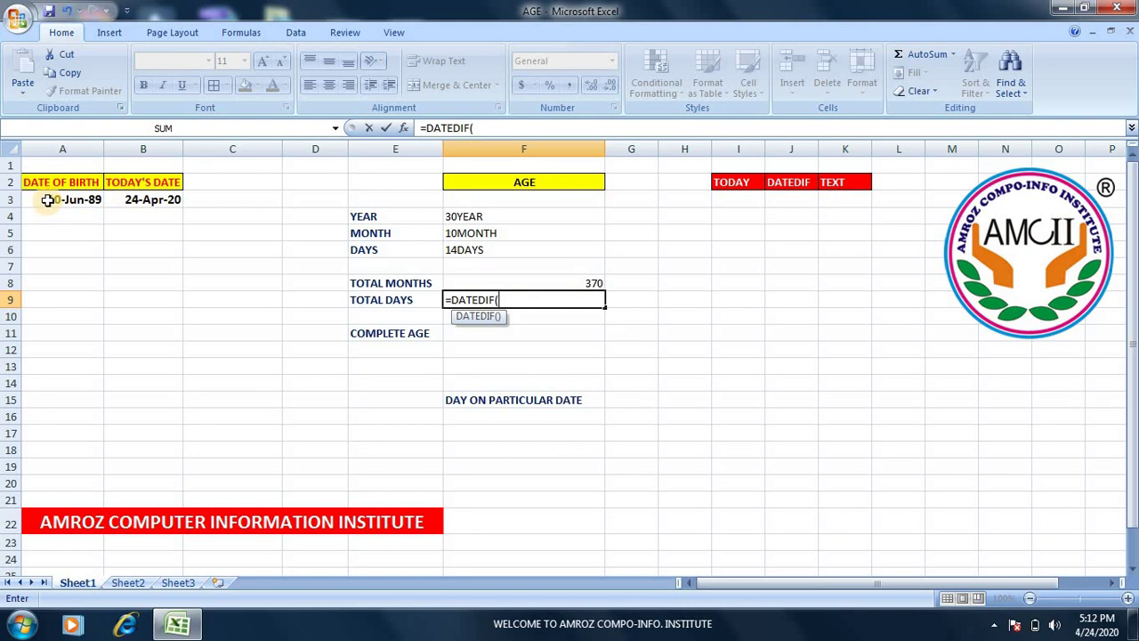
click(47, 200)
text(,)
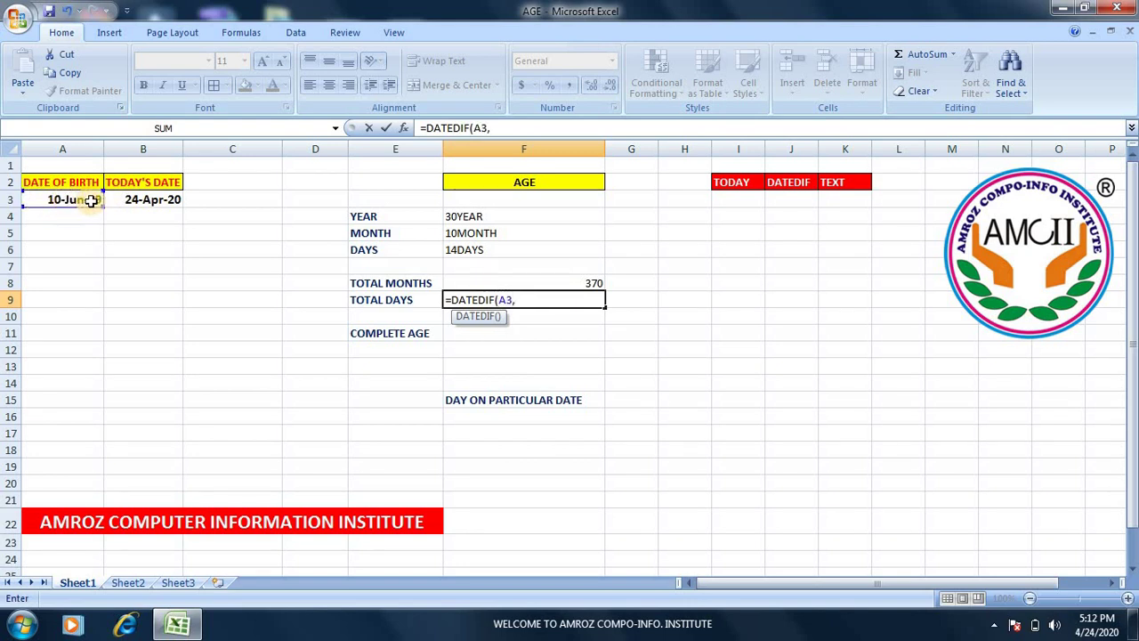
click(131, 201)
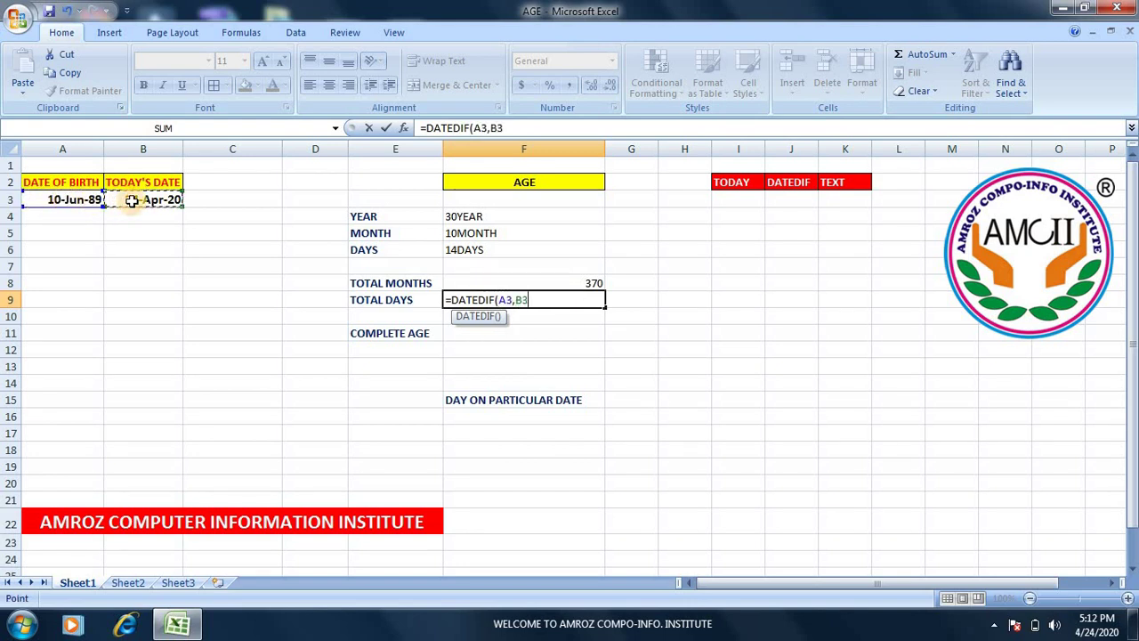
text(,")
text(D)
text("))
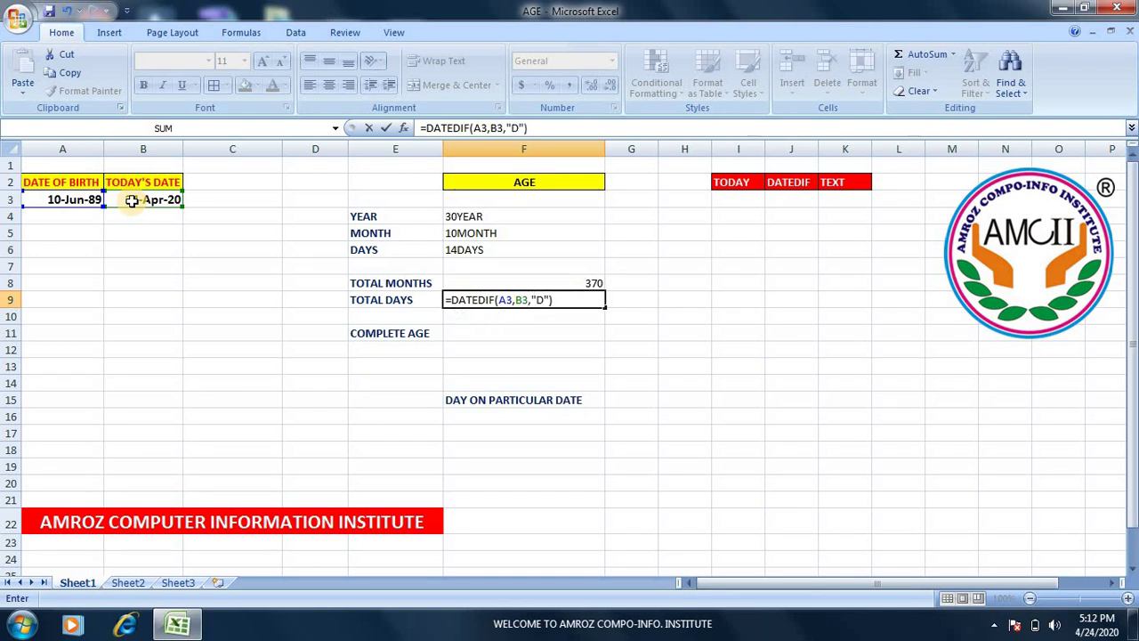
key(Return)
key(Up)
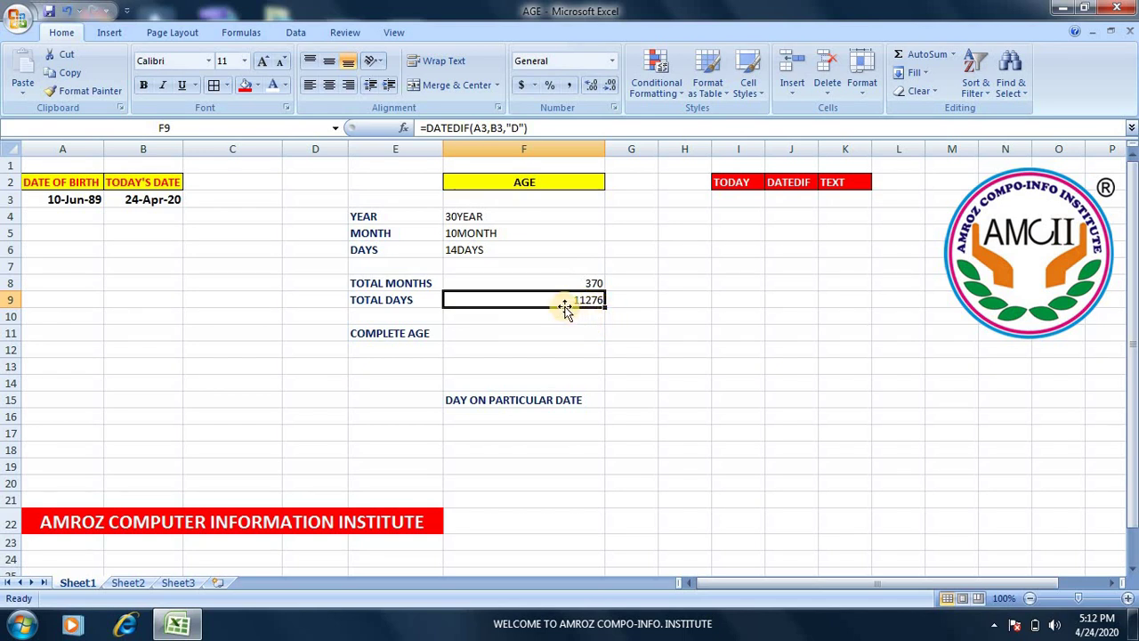
click(487, 336)
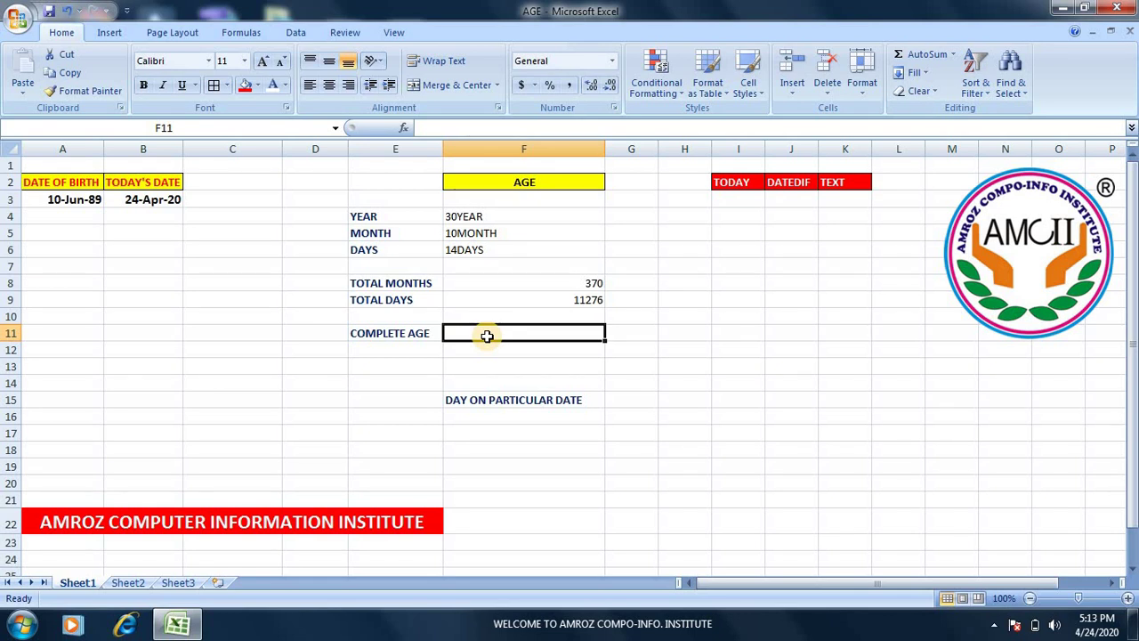
Step: In F11, type the "Y" YEAR and "YM" MONTH DATEDIF parts joined with &, then start a third DATEDIF
text(=DATED)
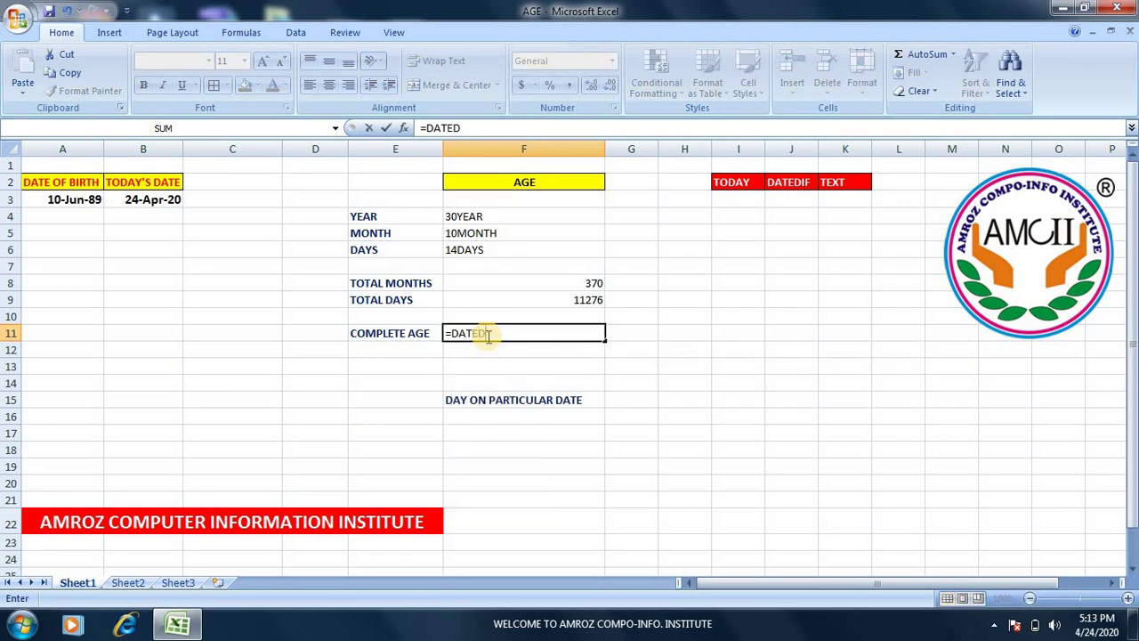
text(IF()
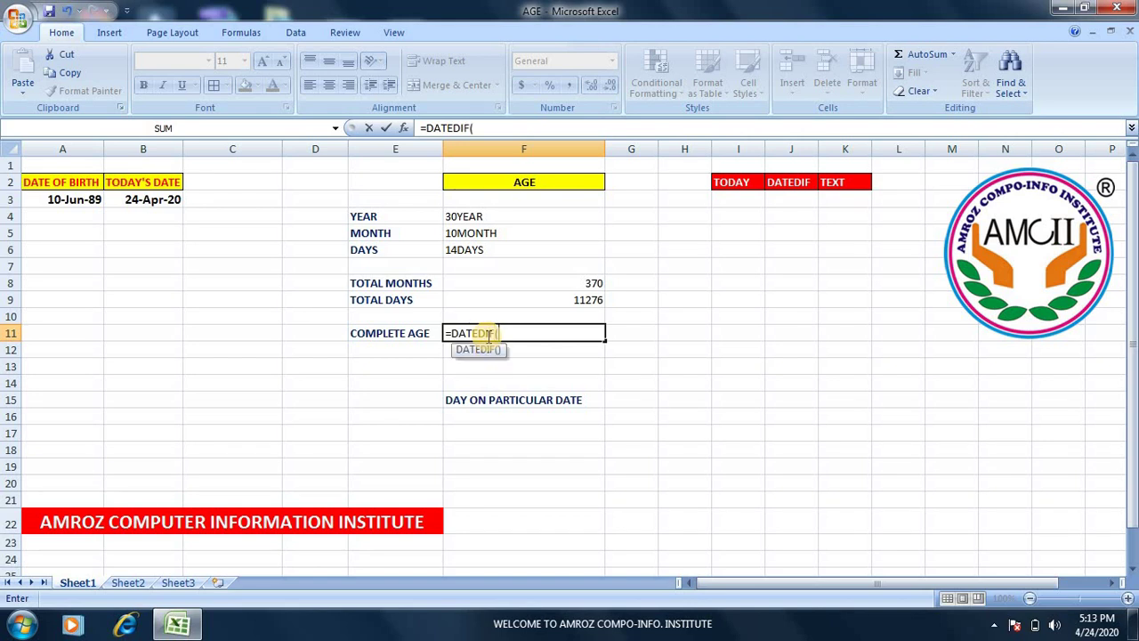
click(74, 200)
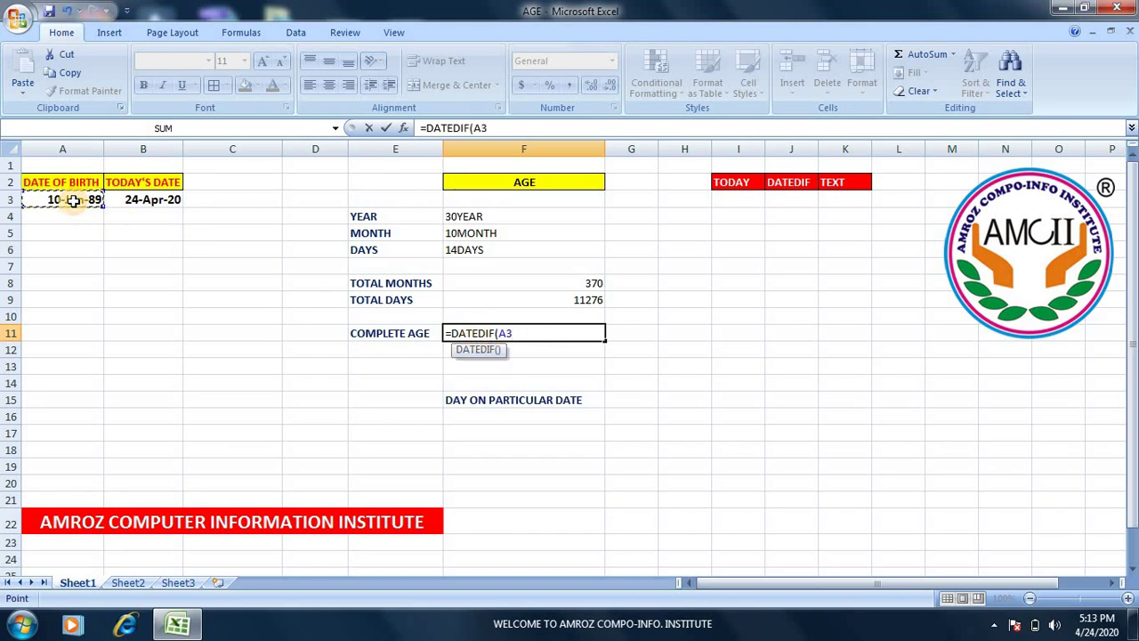
text(,)
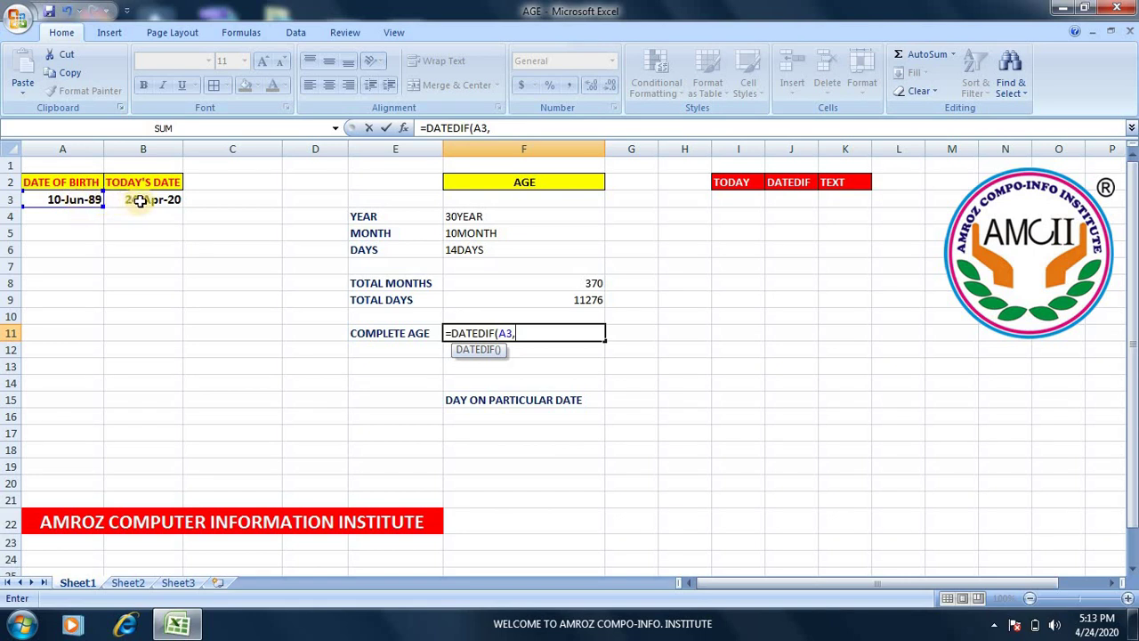
click(141, 201)
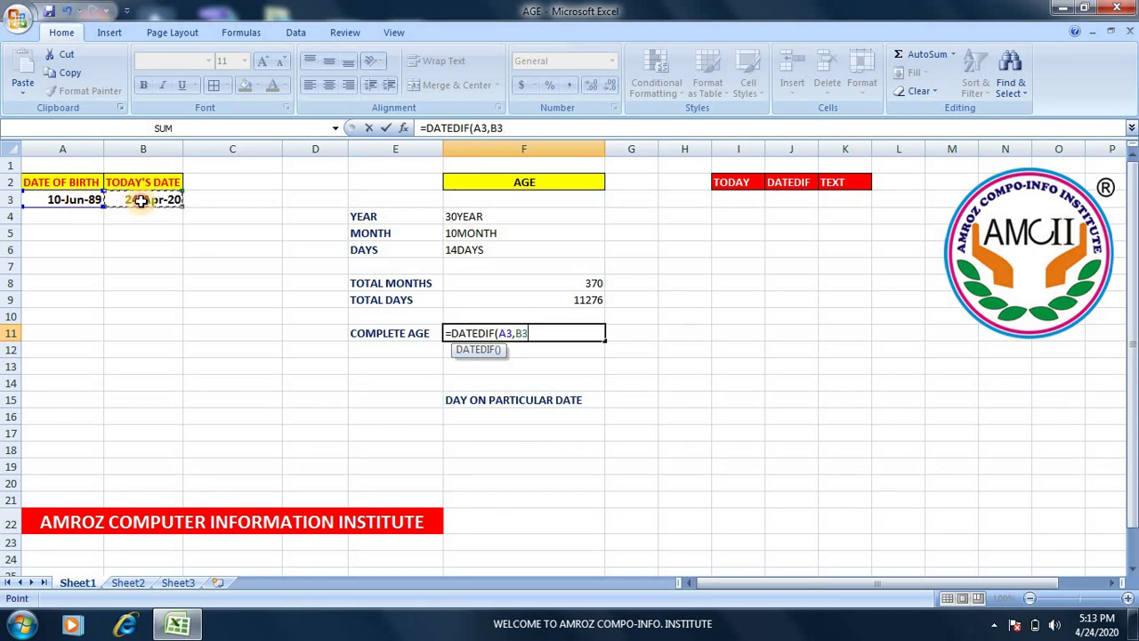
text(,)
text("Y)
text("))
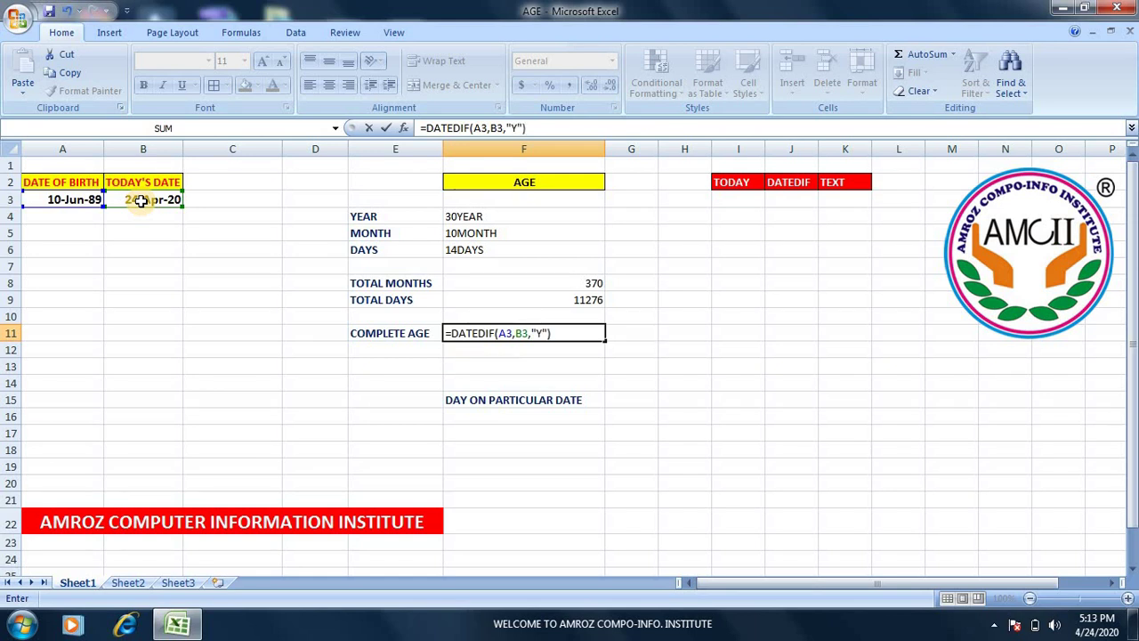
text(&)
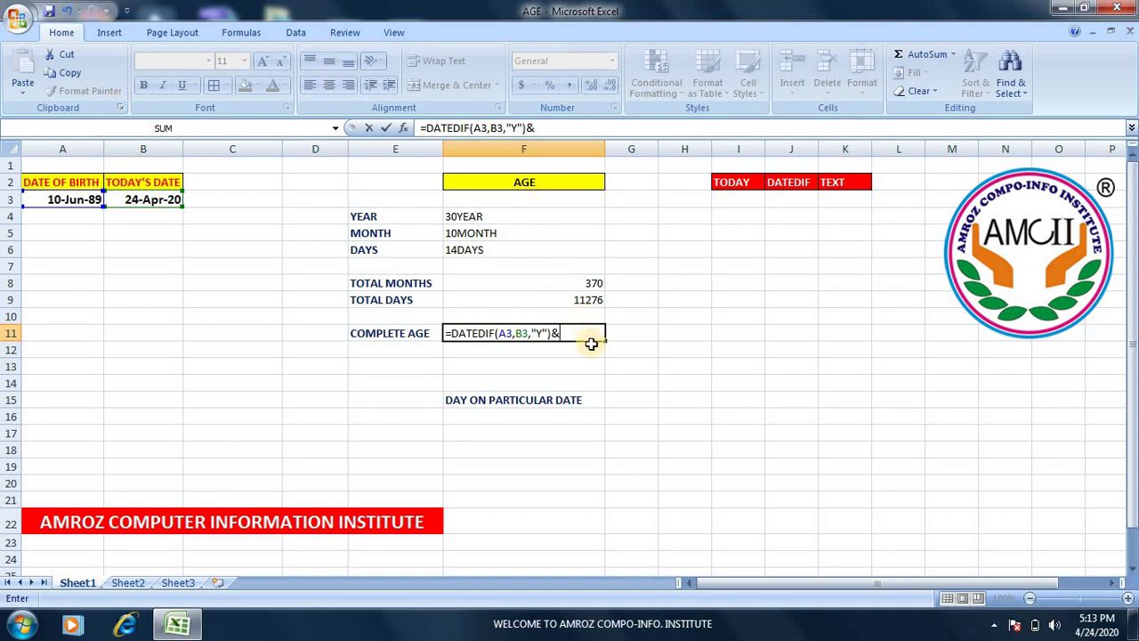
text("YEAR)
text(,")
text(&)
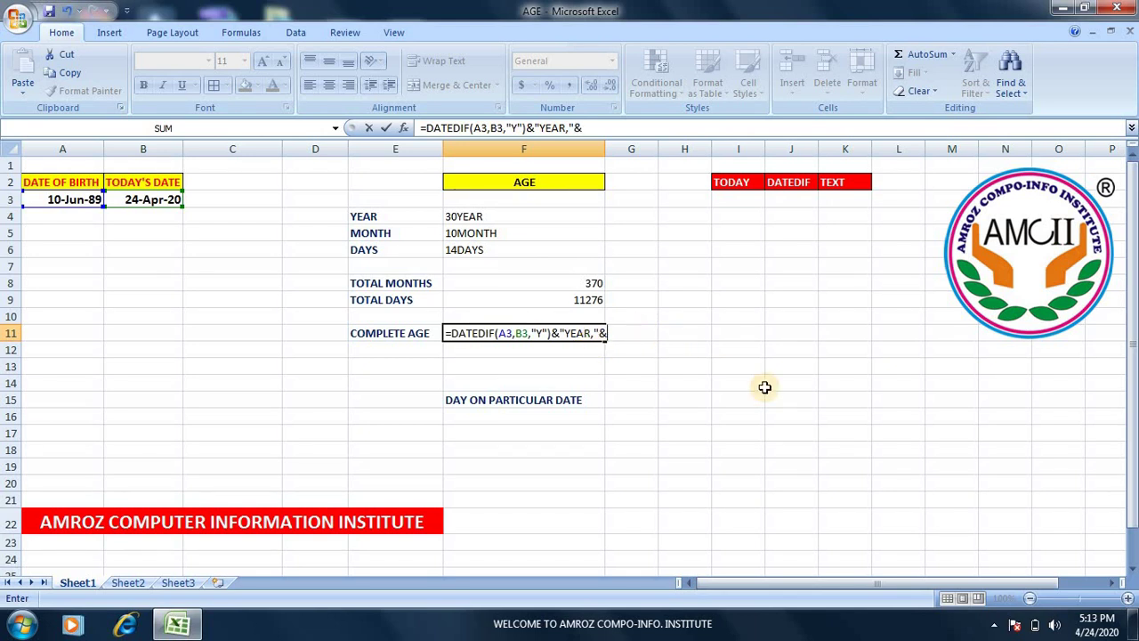
text(DATEDIF)
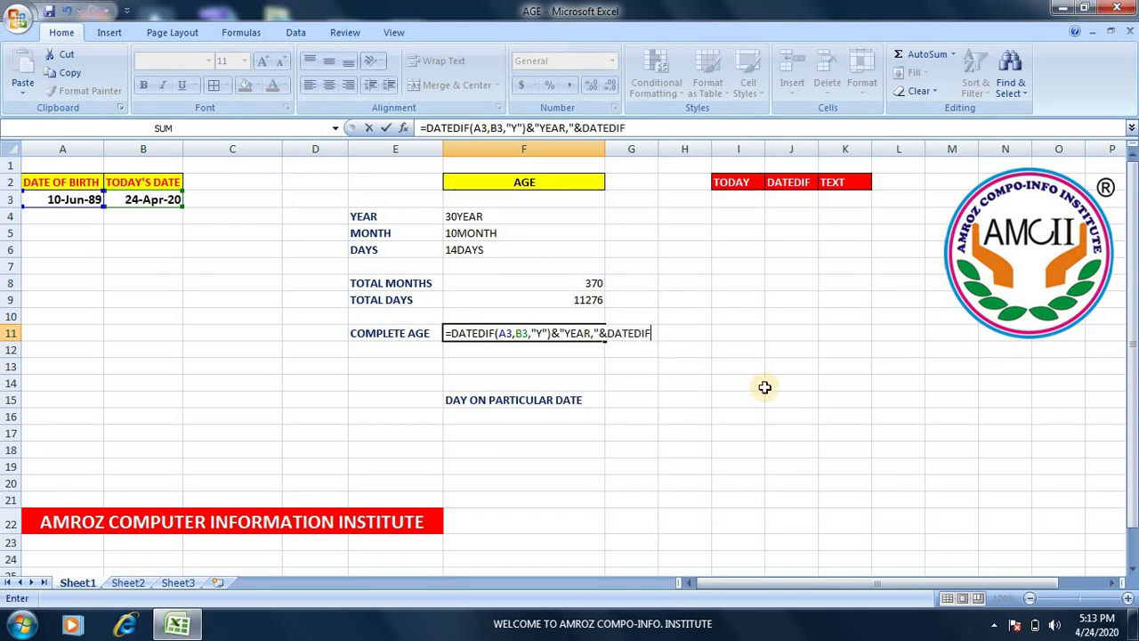
text(()
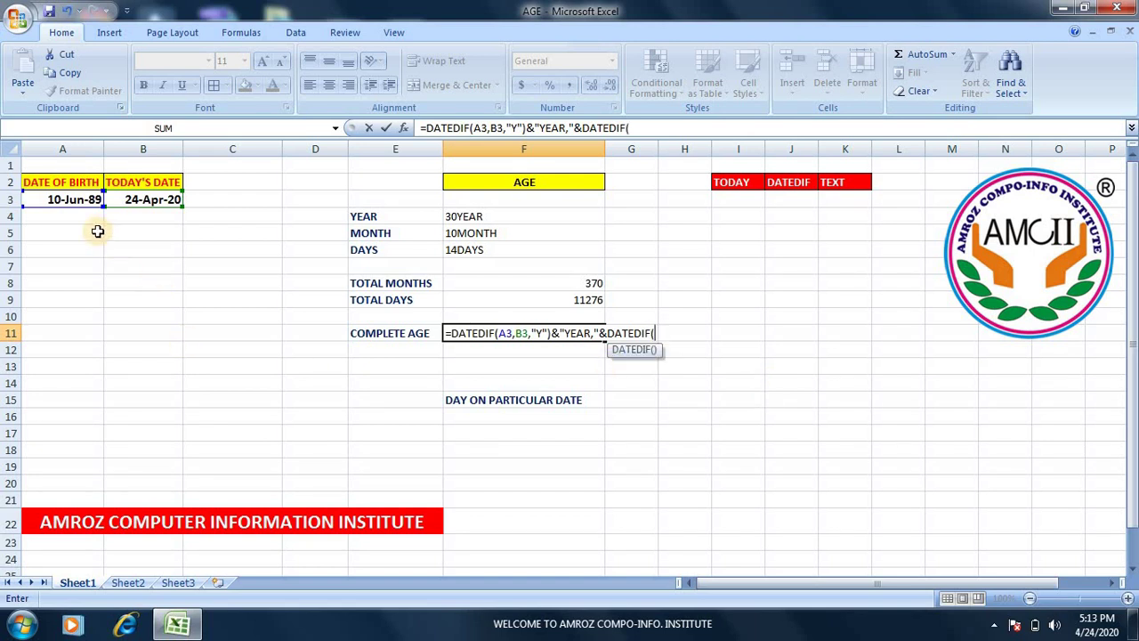
click(81, 203)
text(,)
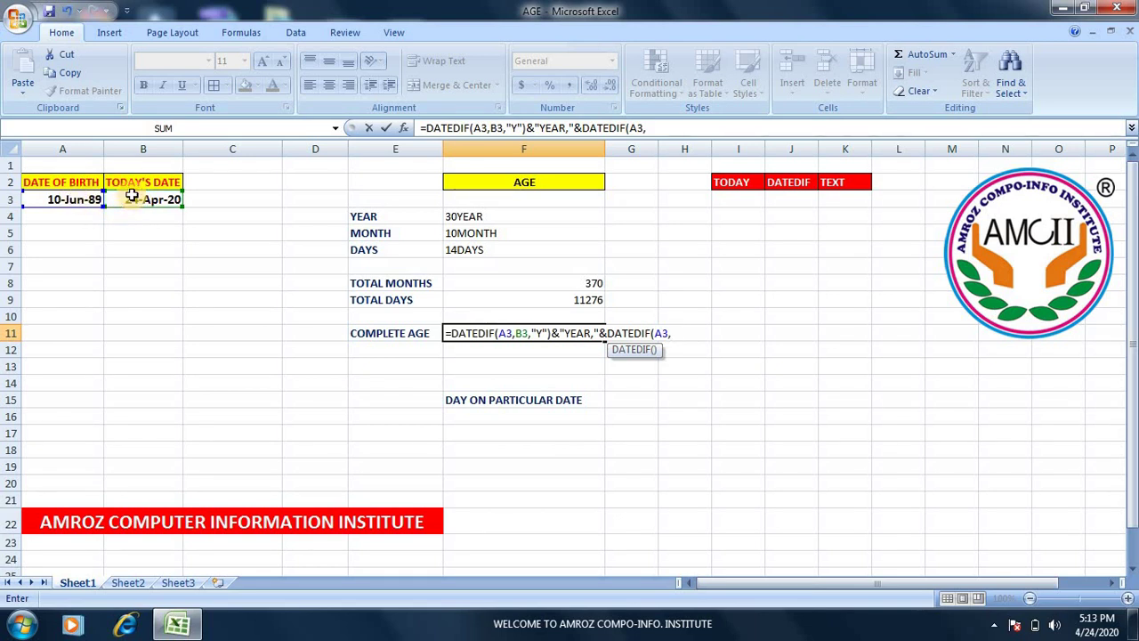
click(132, 195)
text(,")
text(YM)
text("))
text(&)
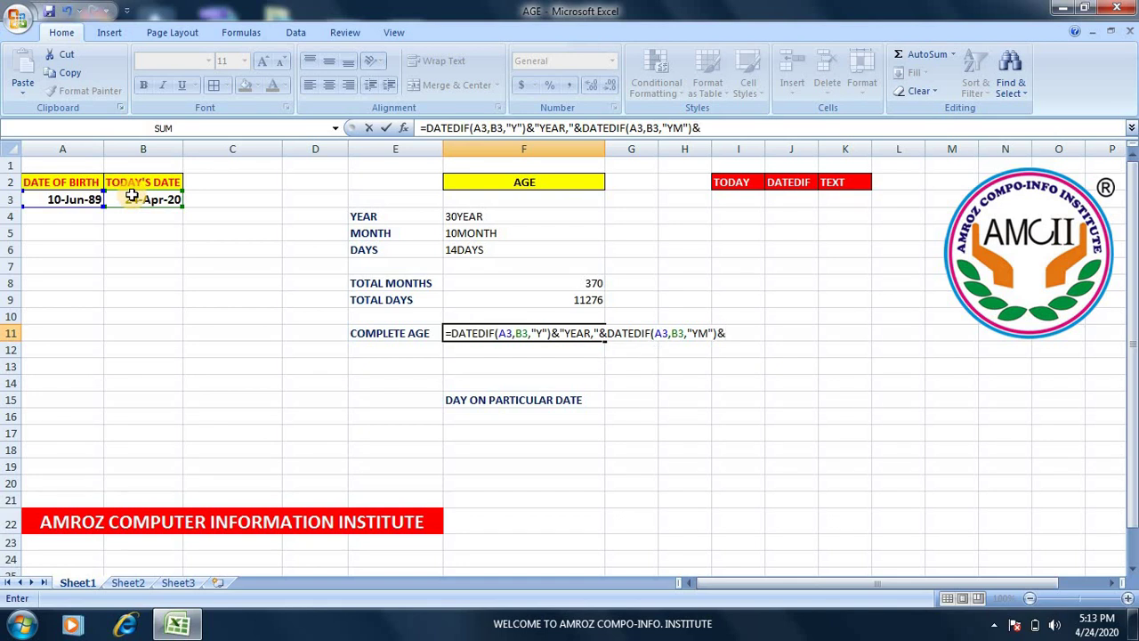
text(")
text(MONTH)
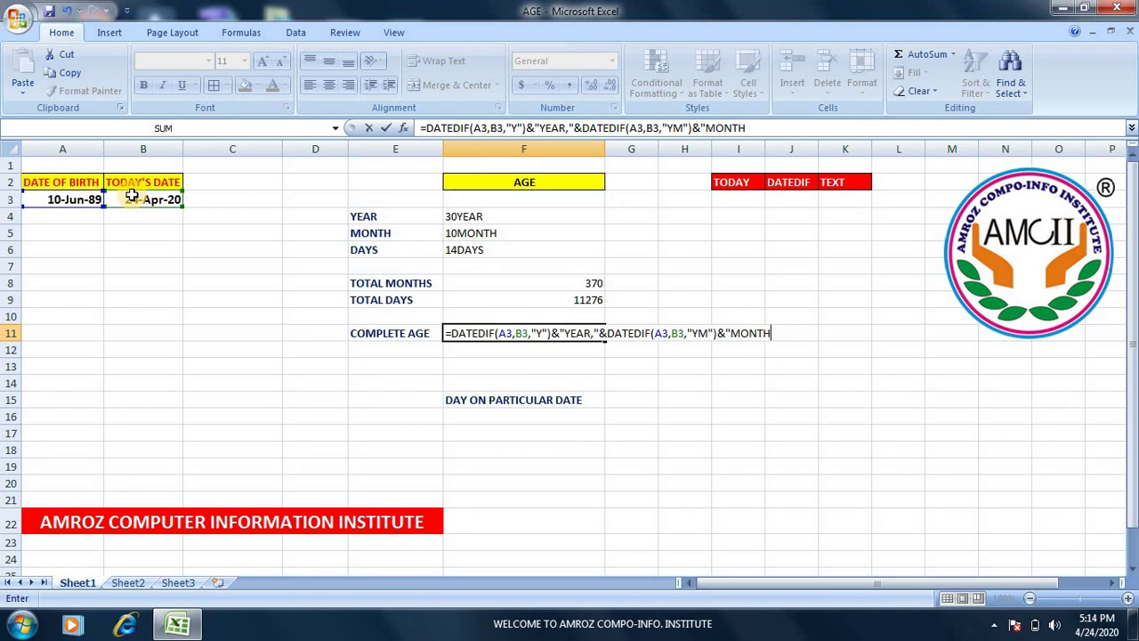
text(,")
text(&DATEDI)
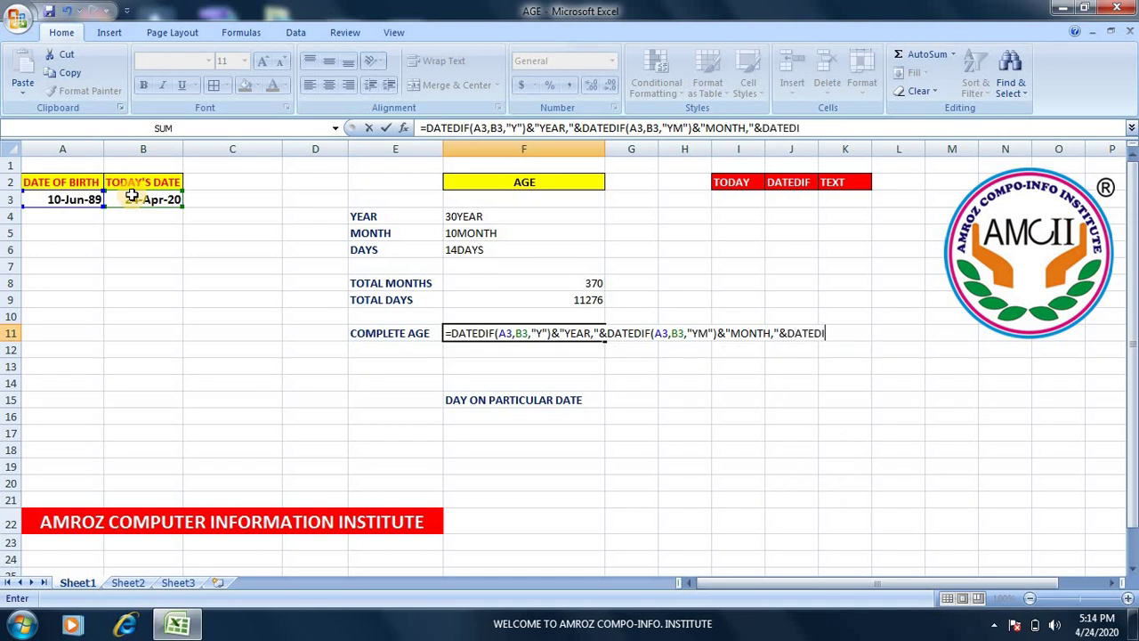
text(F()
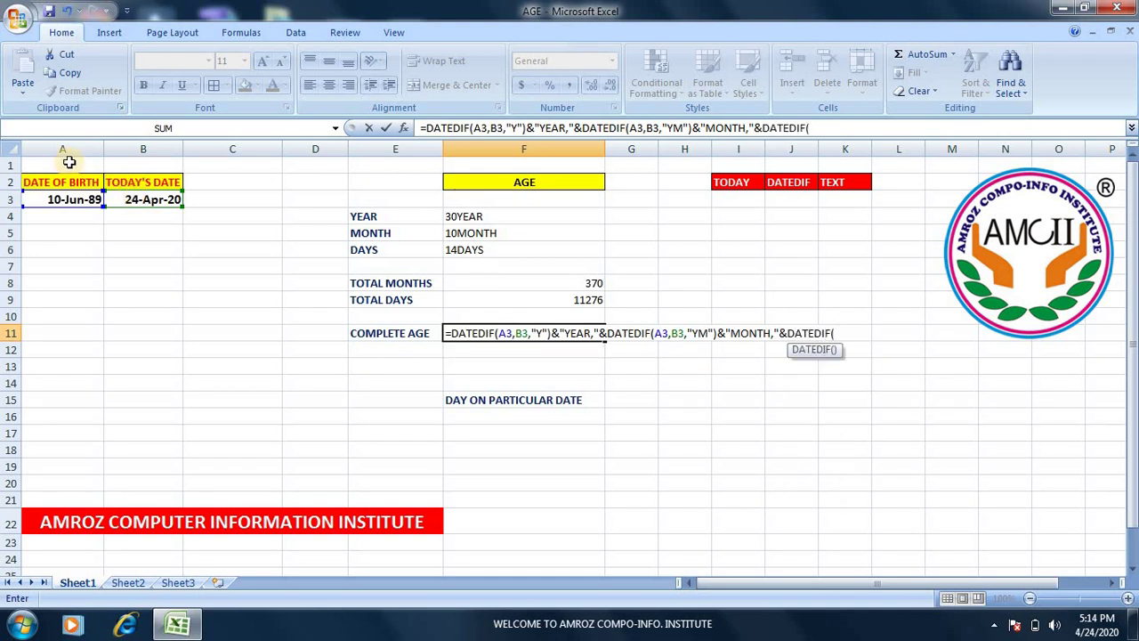
Step: Finish F11 with DATEDIF(A3,B3,"MD")&"DAYS", accepting Excel's correction, to show 30YEAR,10MONTH,14DAYS
click(65, 199)
text(,)
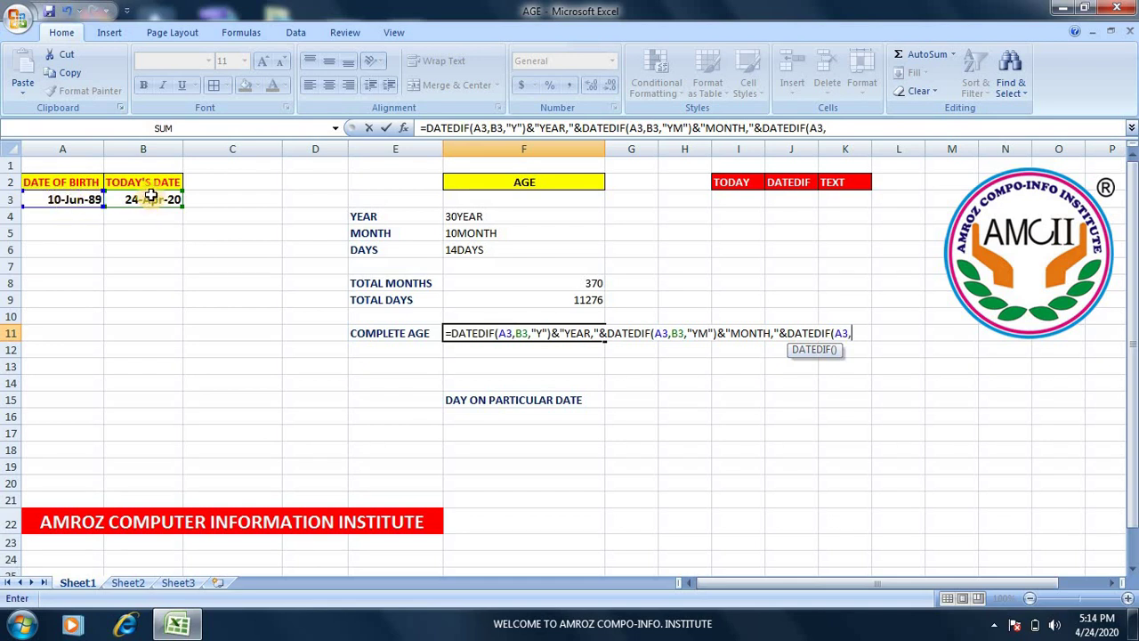
click(151, 198)
text(,")
text(MD)
text("))
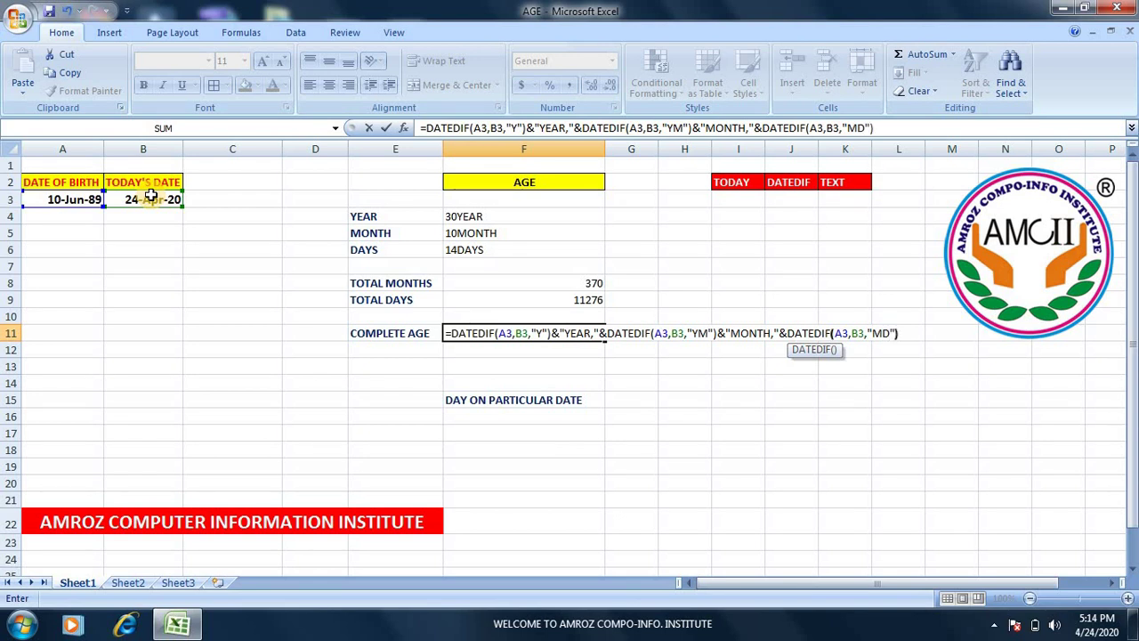
text(&)
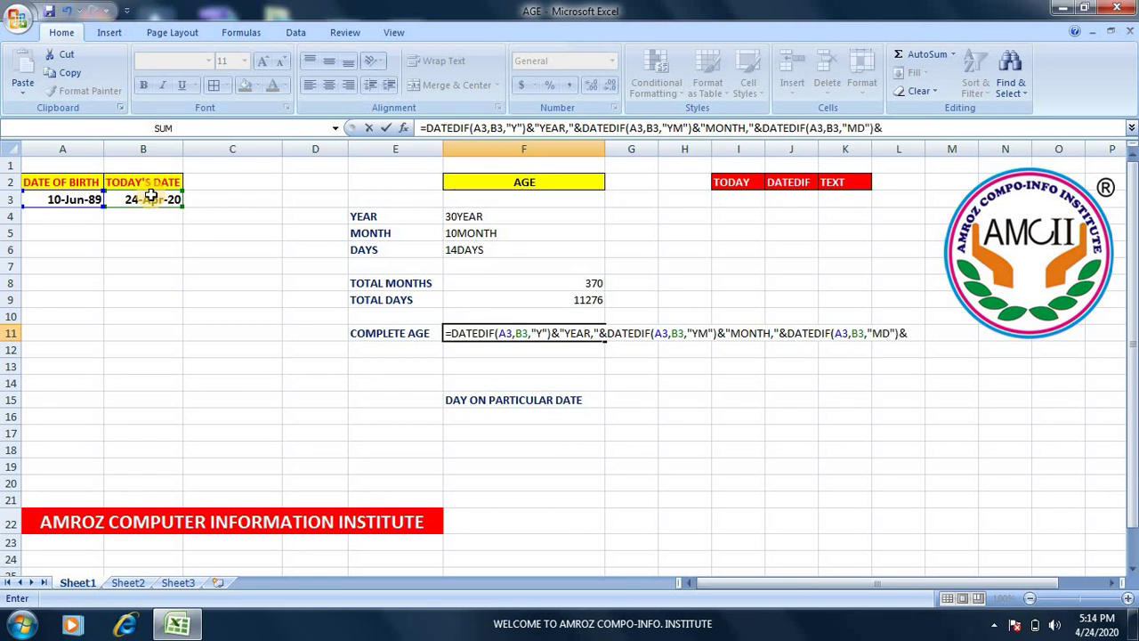
text("DAY)
text(S)
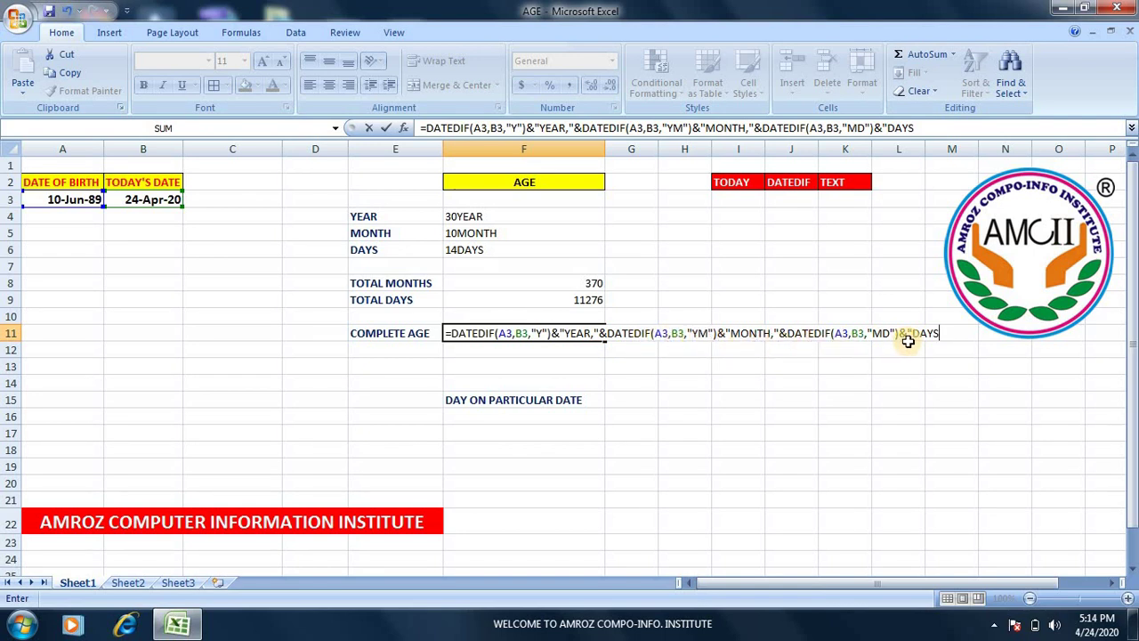
key(Return)
key(Return)
key(Up)
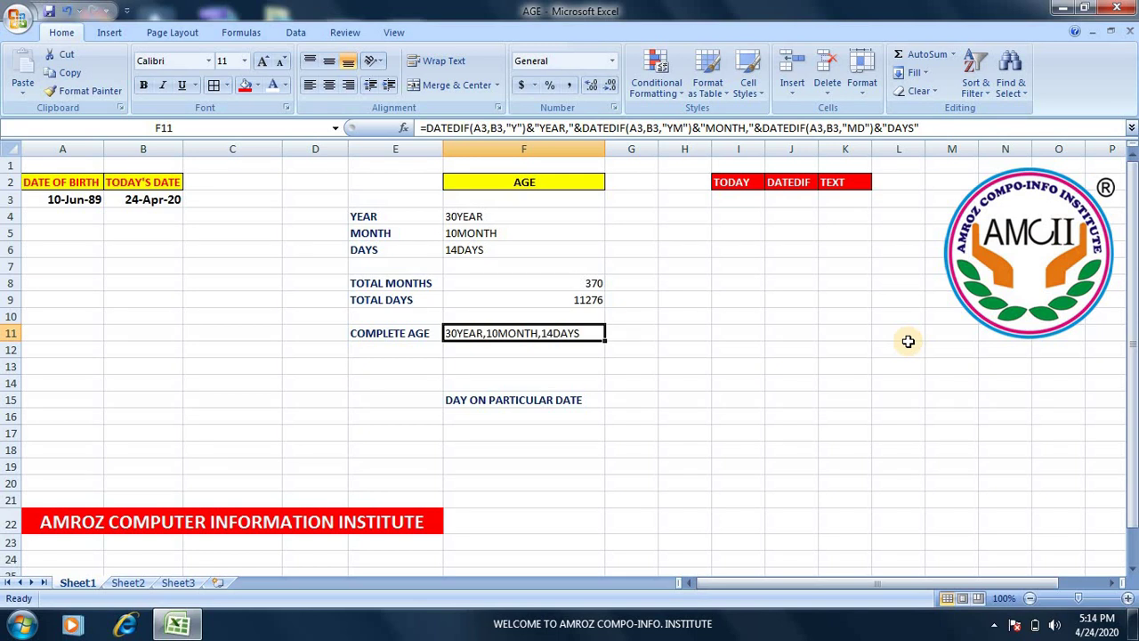
Step: Start overwriting B3's =TODAY() formula with the fixed date 1 JAN 2019
click(513, 418)
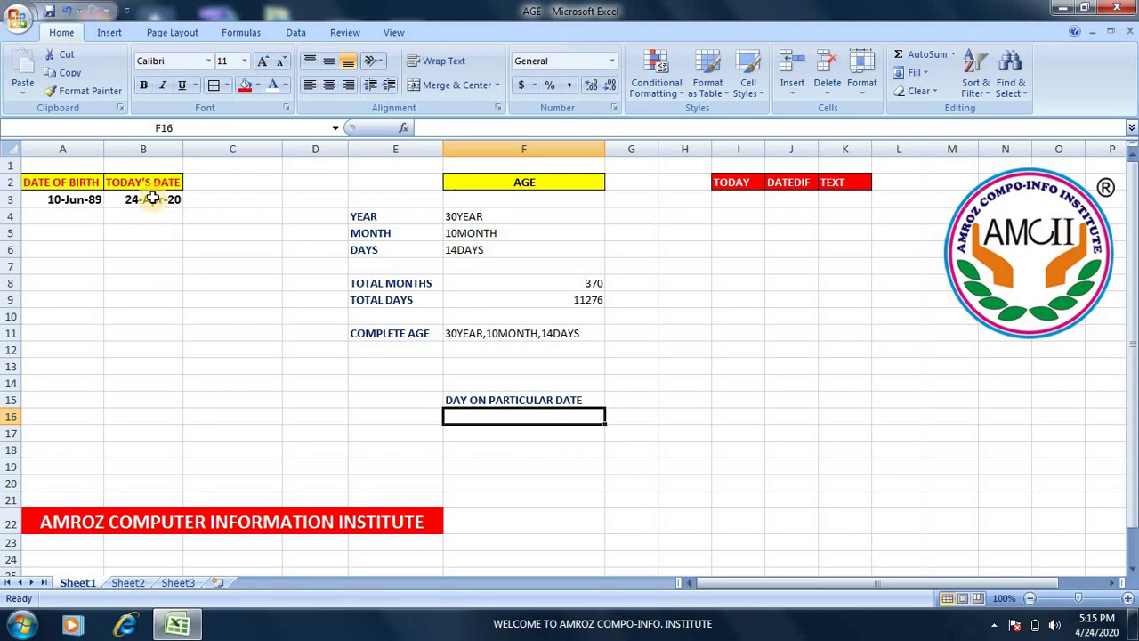
click(153, 198)
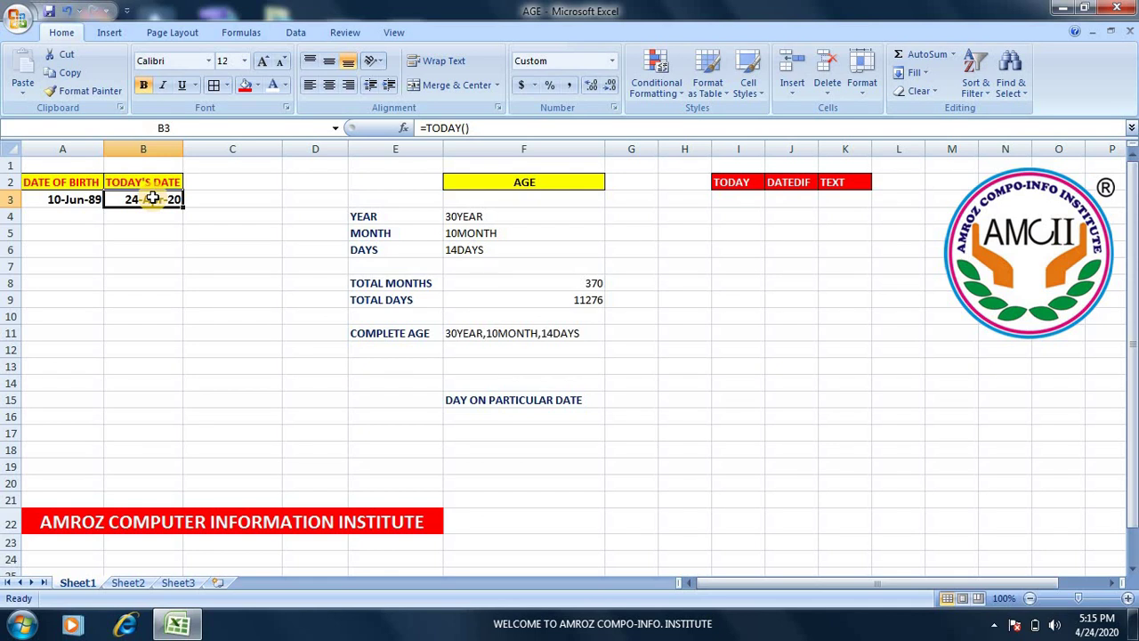
text(1 JAN )
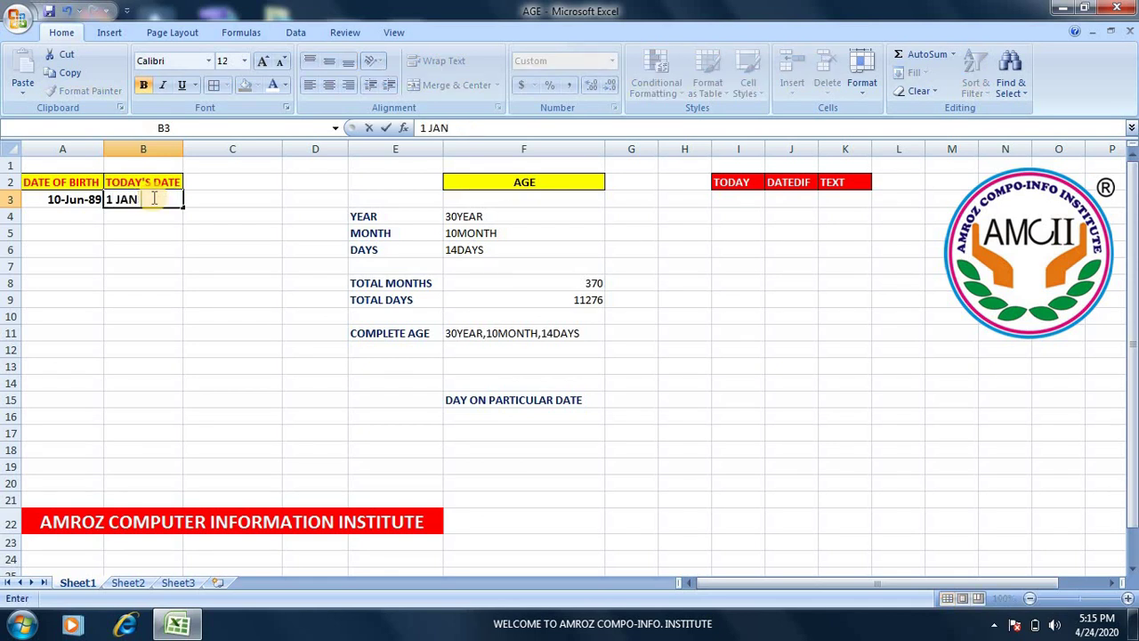
text(2019)
Step: Commit 1-Jan-19 as today's date in B3, then change the birth date in A3 to 10 June 1991
key(Return)
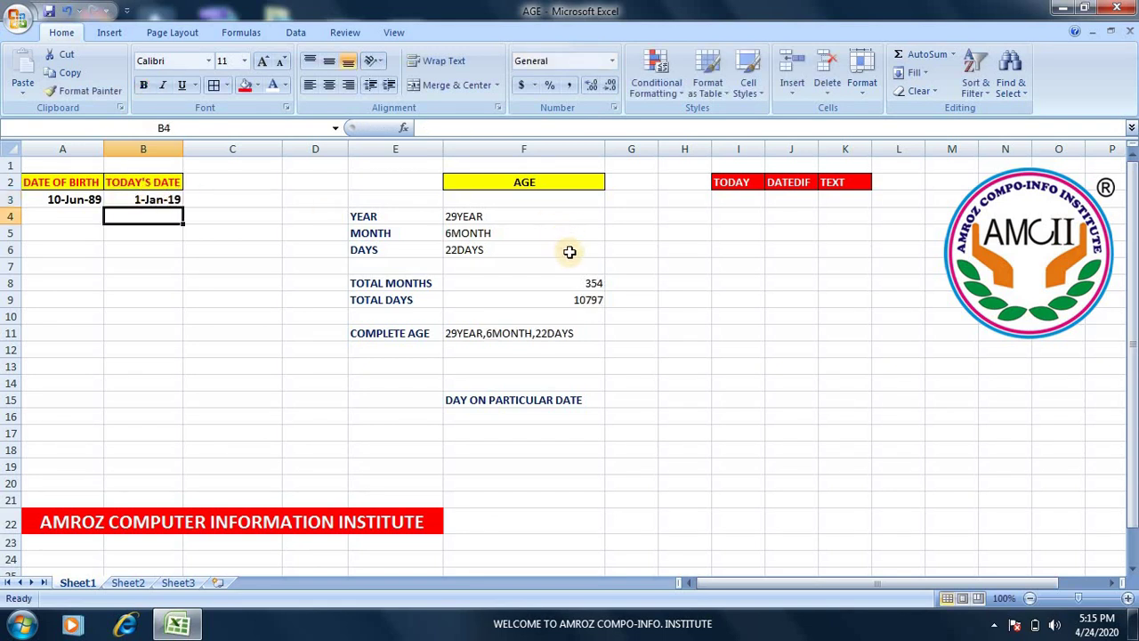
click(159, 200)
click(76, 200)
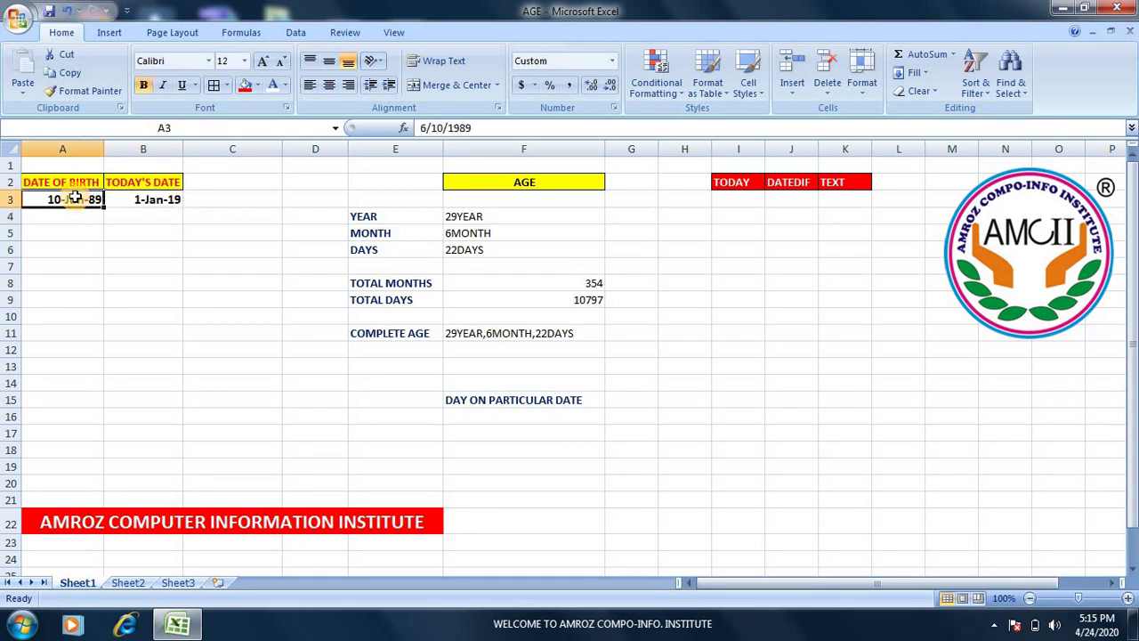
text(10 JU)
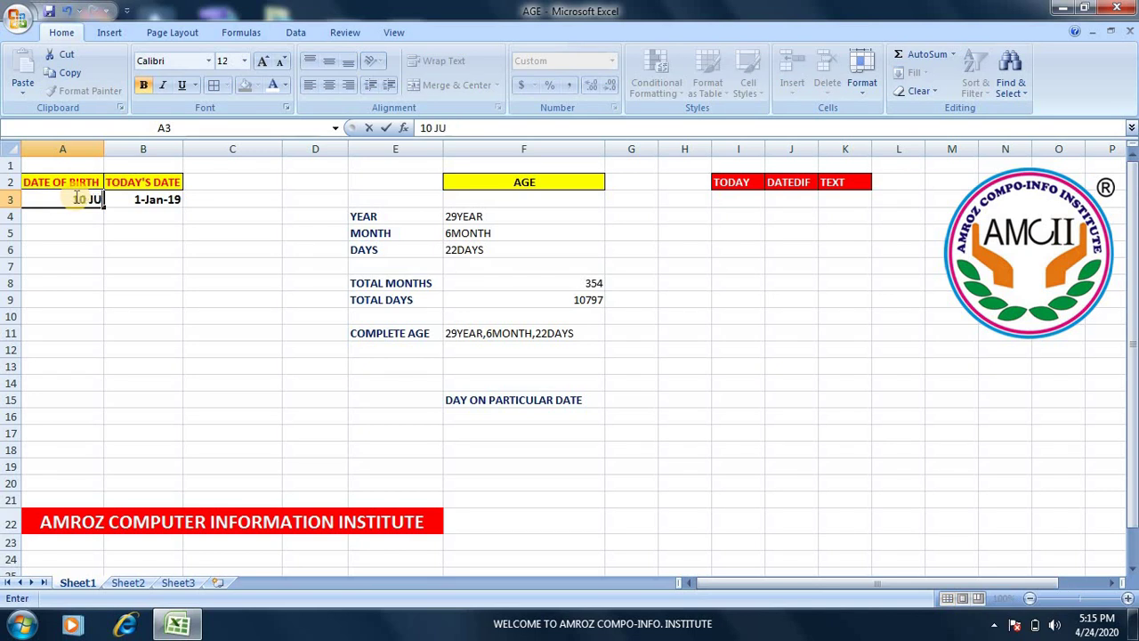
text(NE 199)
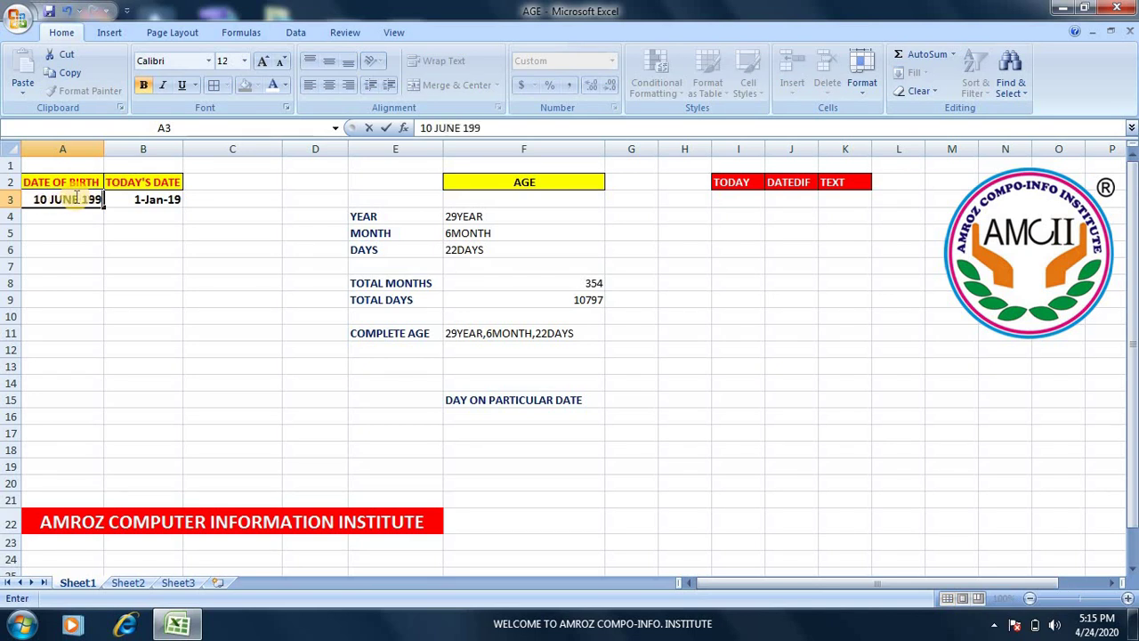
text(1)
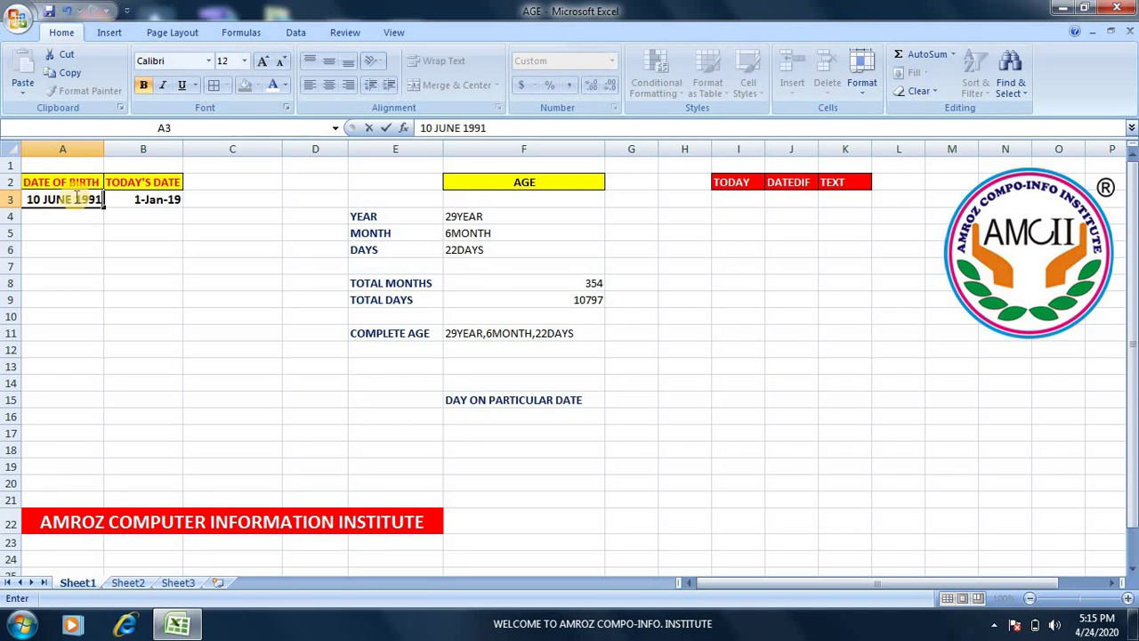
key(Return)
Step: Clear the fixed date from B3, leaving the age results at #NUM!
key(Up)
key(Right)
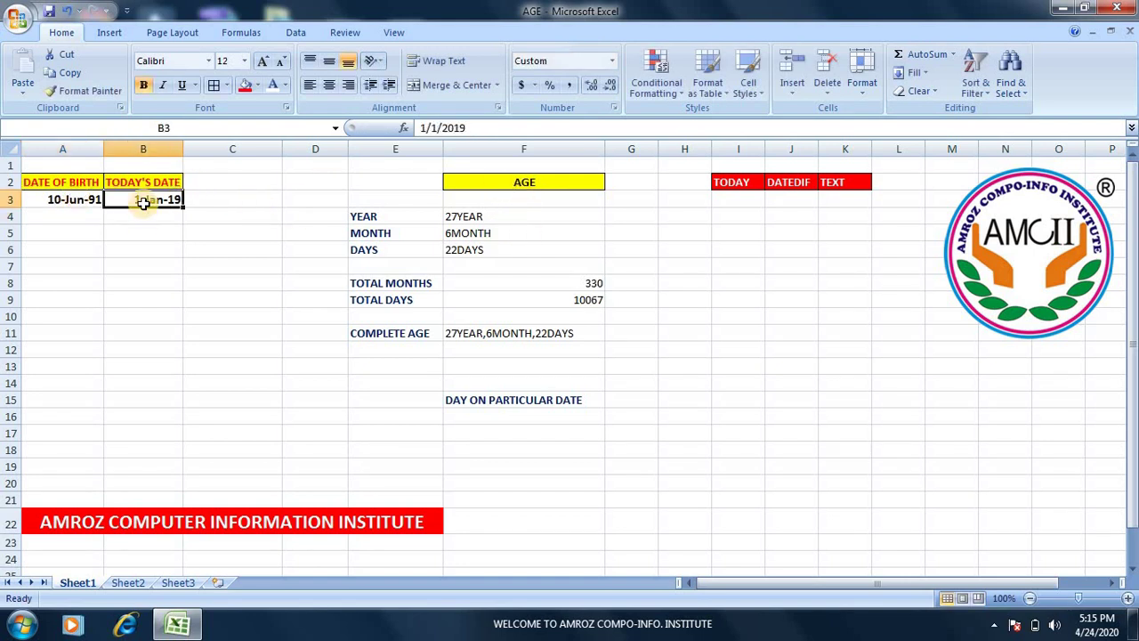
key(Delete)
Step: Restore =TODAY() in B3 (24-Apr-20), then review the DAYS DATEDIF formula in F6
text(=)
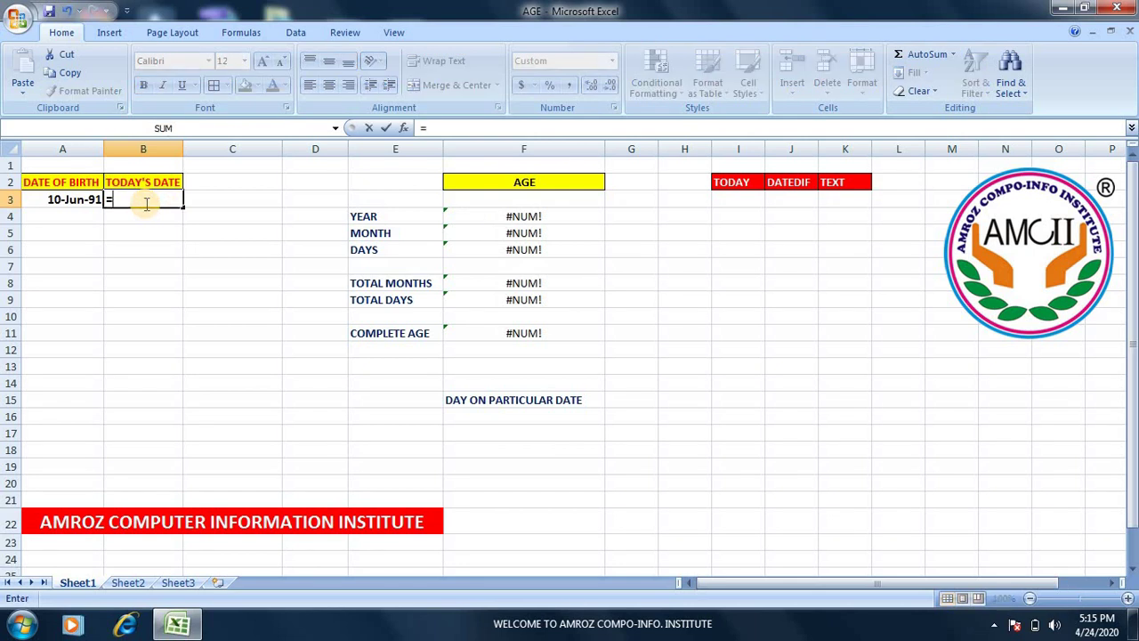
text(TODAY)
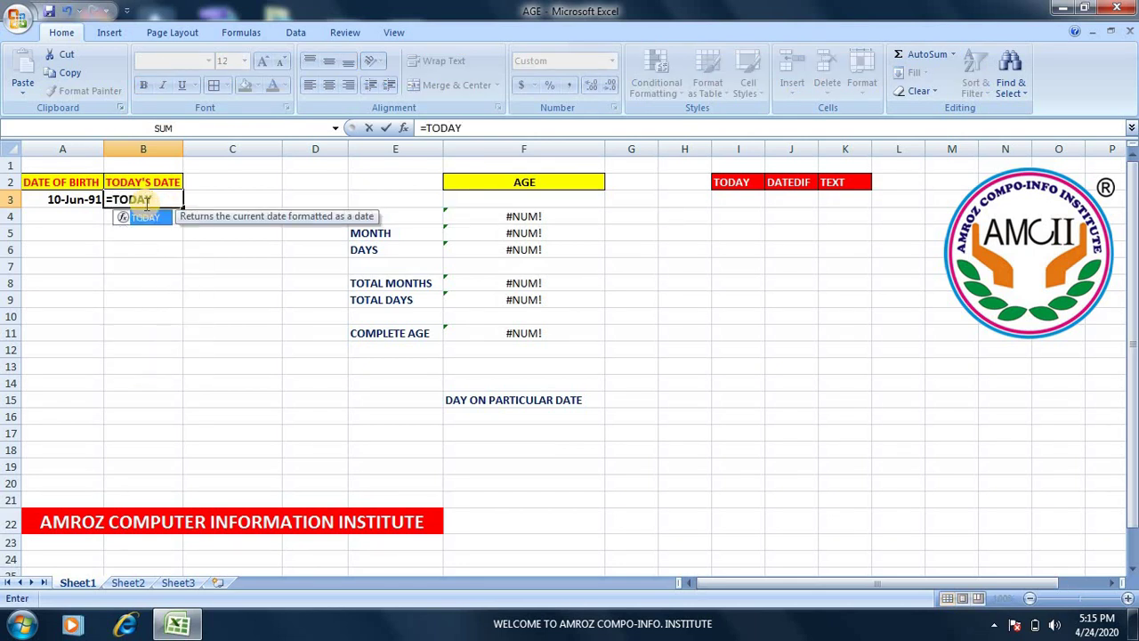
text(()
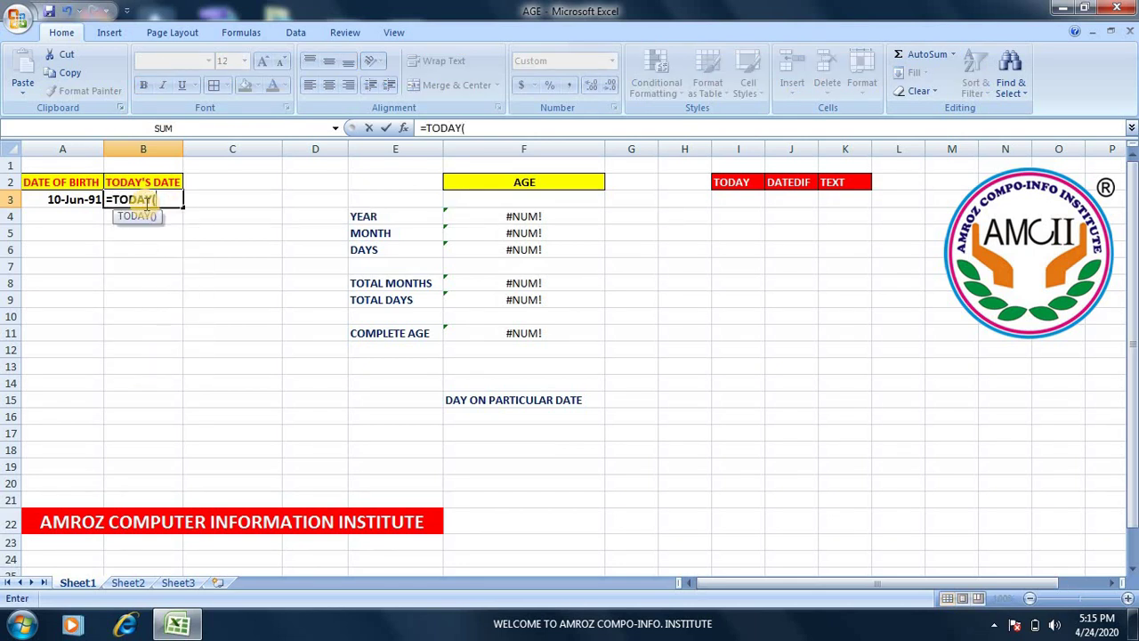
text())
key(Return)
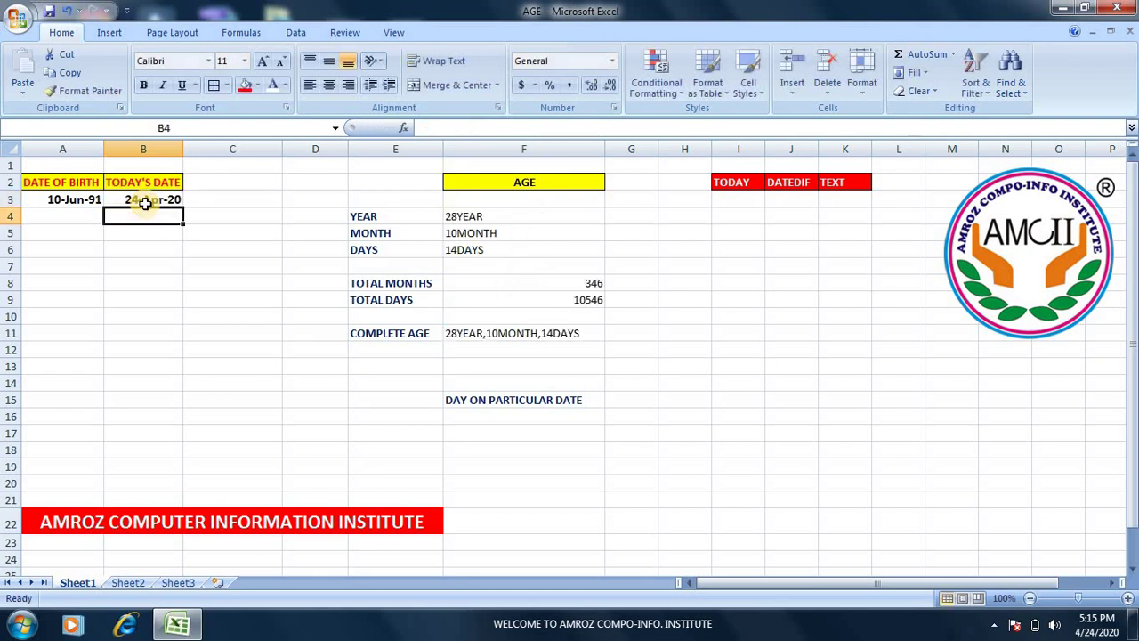
key(Up)
key(Right)
key(Right)
key(Right)
key(Right)
key(Down)
key(Down)
key(Down)
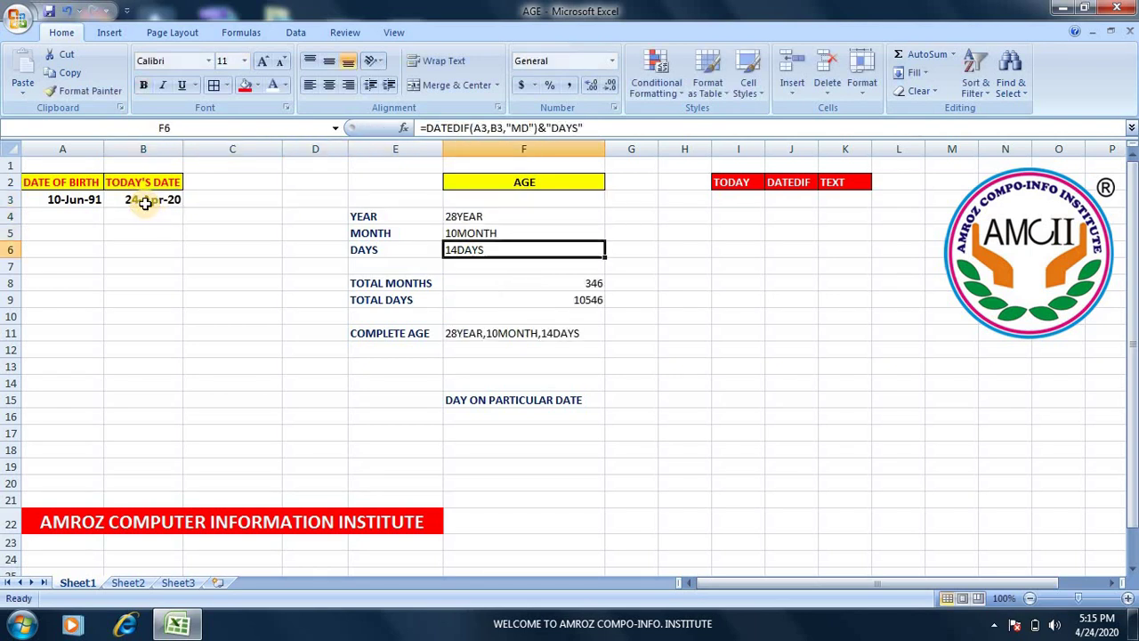
key(Down)
key(Up)
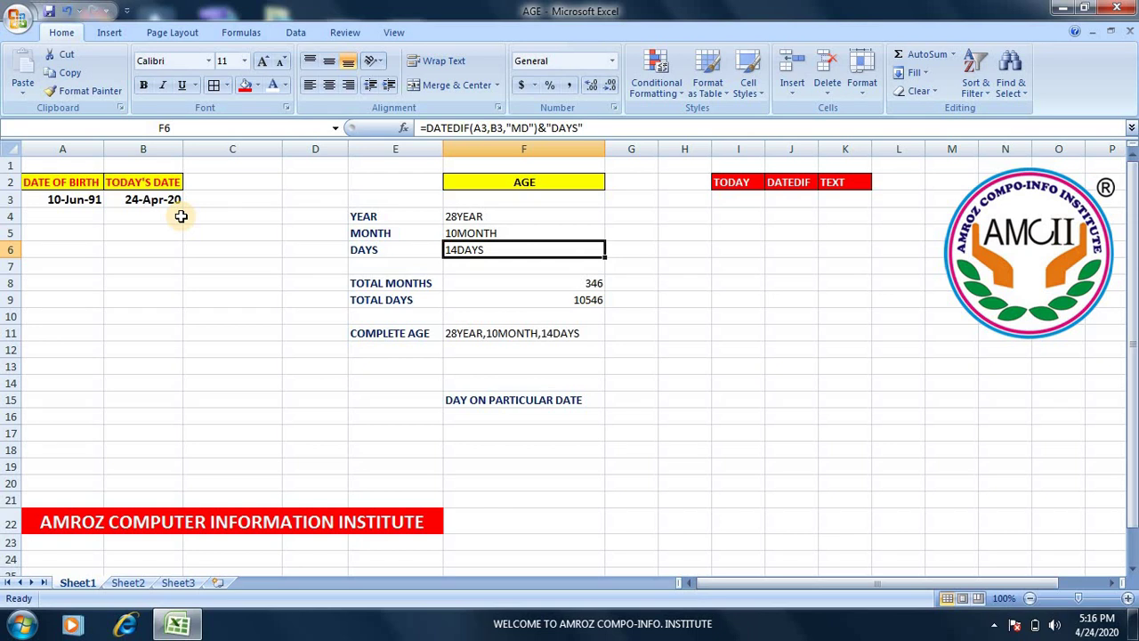
Step: Enter =DATEDIF(TEXT,"DDD") in F16 and dismiss the too-few-arguments error
click(518, 415)
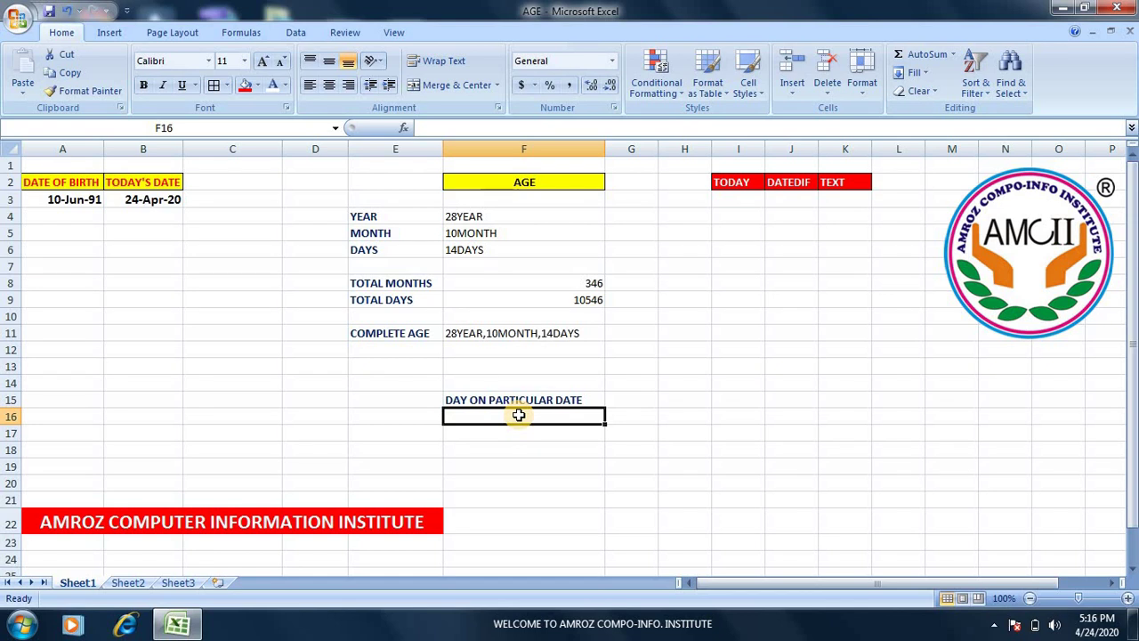
text(=DATE)
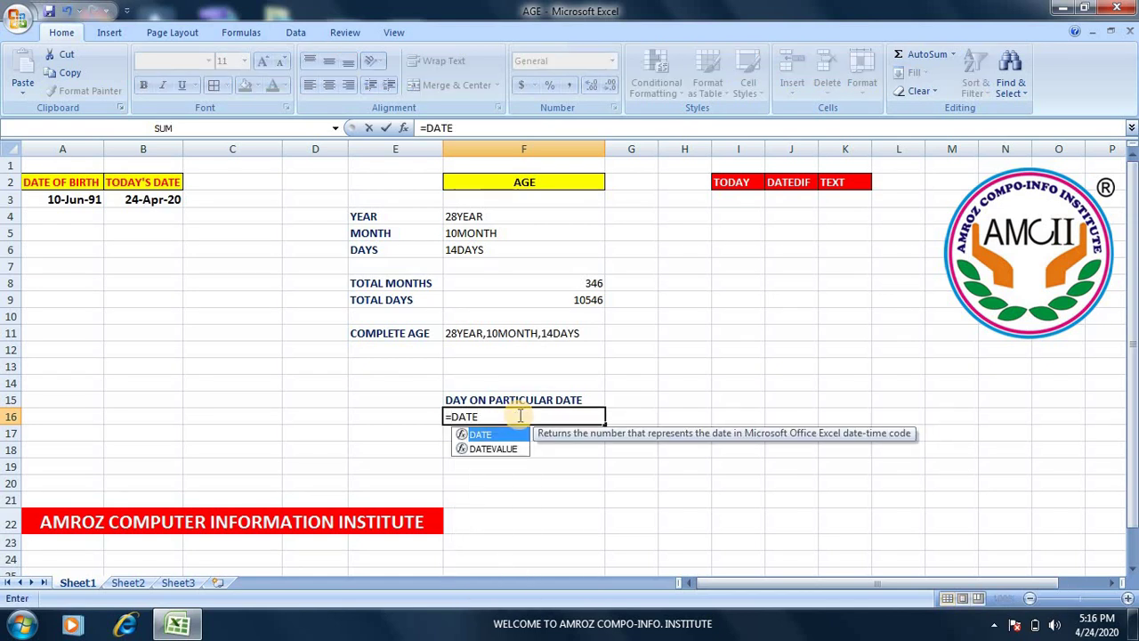
text(DIF)
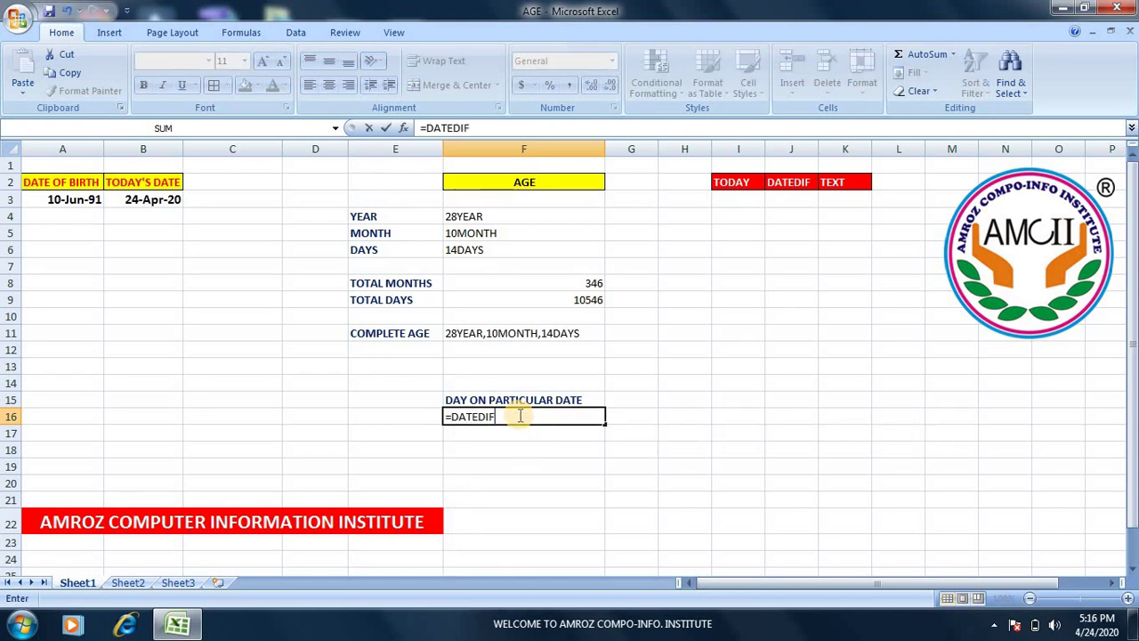
text(()
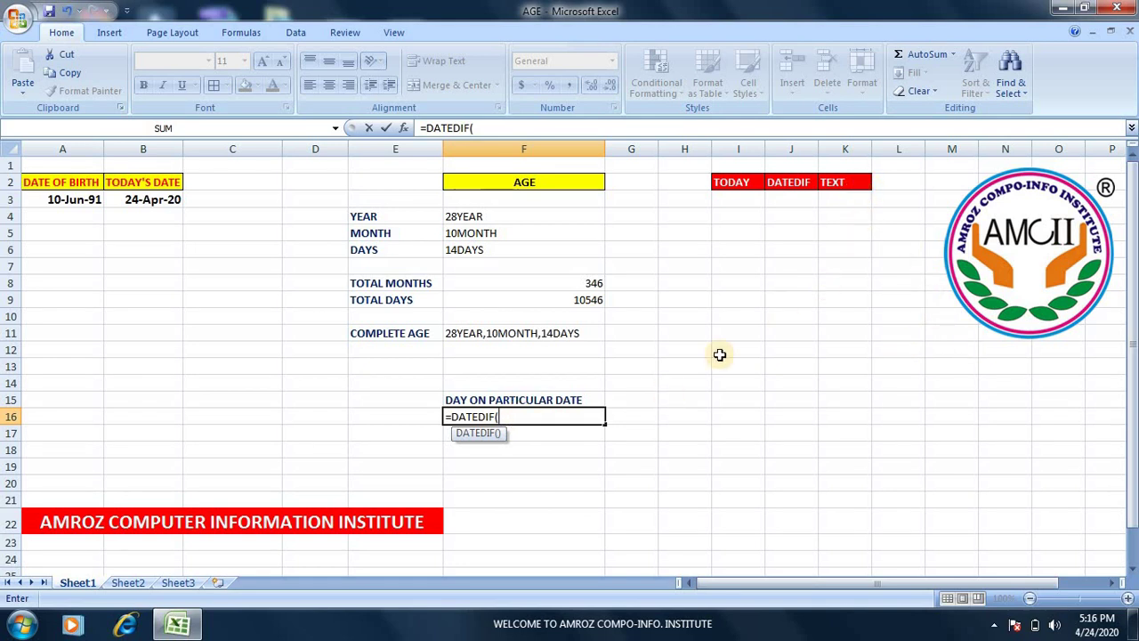
text(TE)
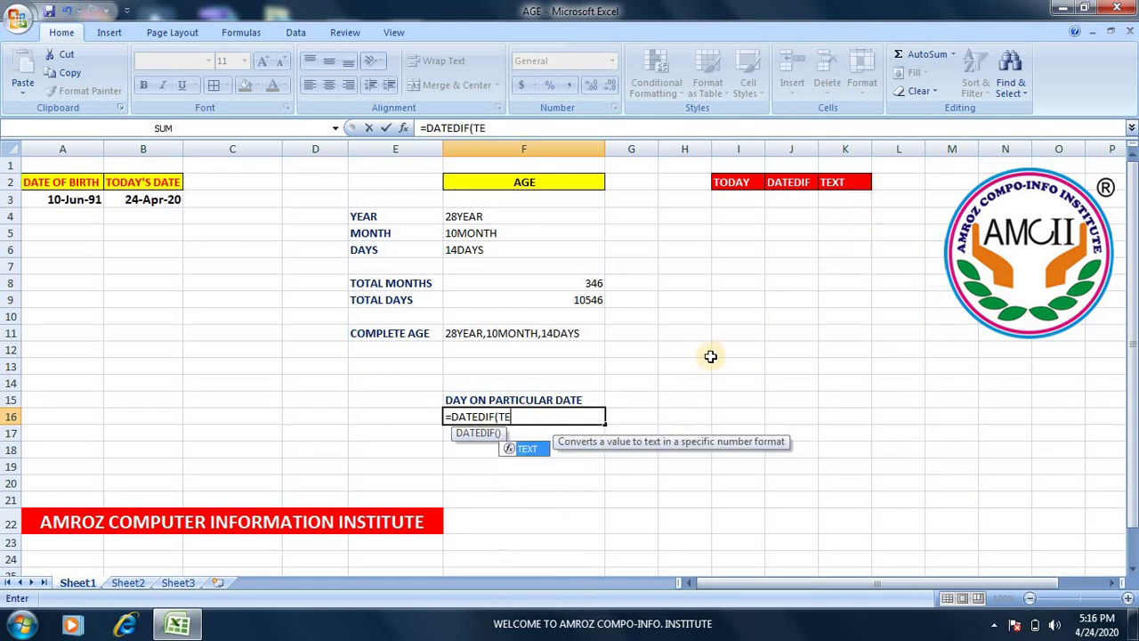
text(XT)
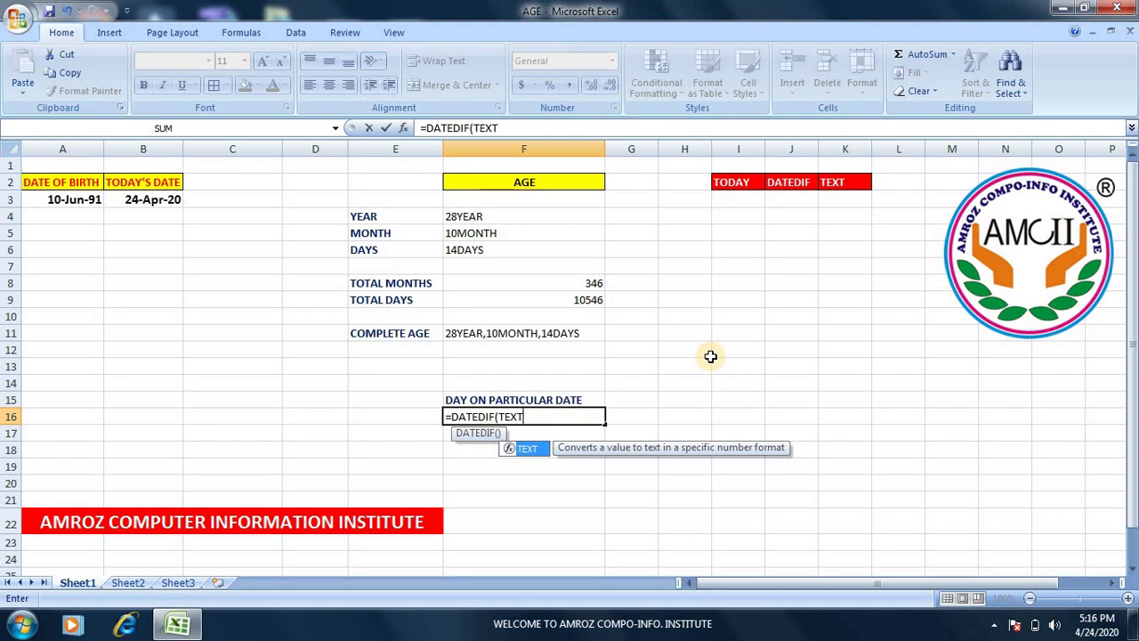
text(,)
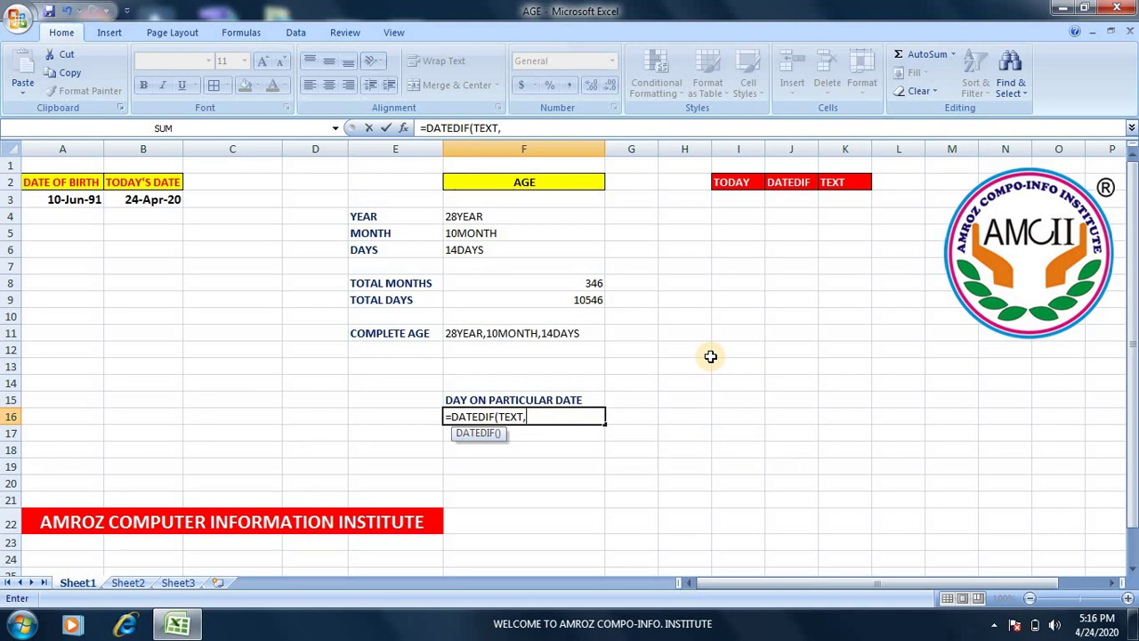
text(")
text(DDD)
text("))
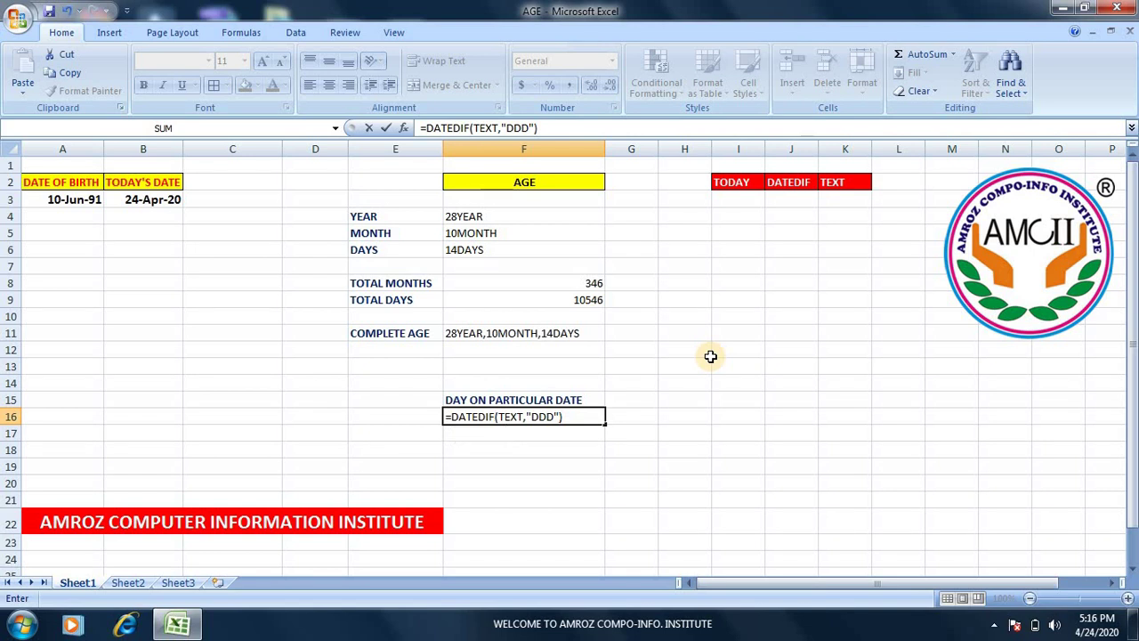
key(Return)
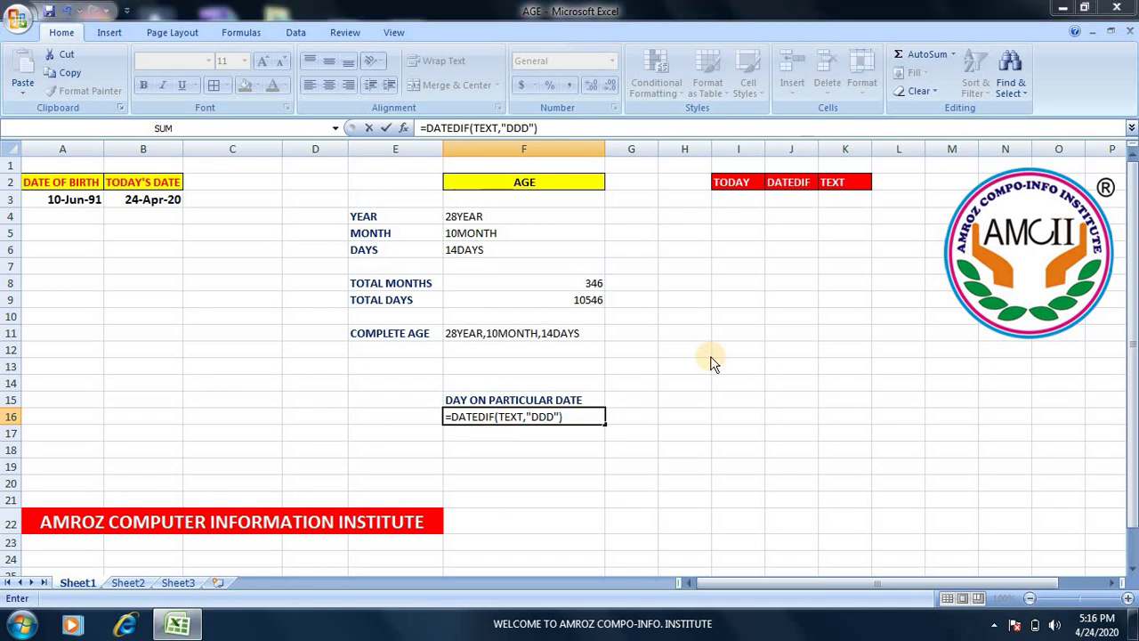
key(Return)
Step: Edit the F16 formula to remove DATEDIF( and the old arguments, leaving =TEXT(
key(Left)
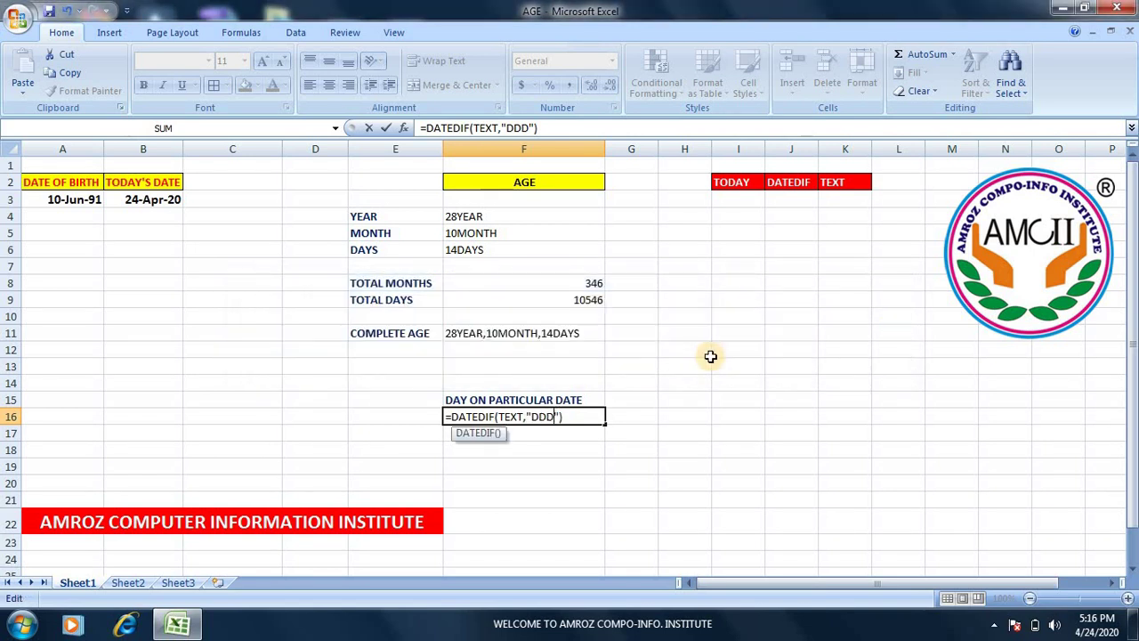
key(Left)
key(Left)
key(Left)
key(Right)
key(Right)
key(Right)
key(Left)
key(Left)
key(Left)
key(Left)
key(Left)
key(Left)
key(Left)
key(Left)
key(Left)
key(Left)
key(Left)
key(BackSpace)
key(BackSpace)
key(BackSpace)
key(BackSpace)
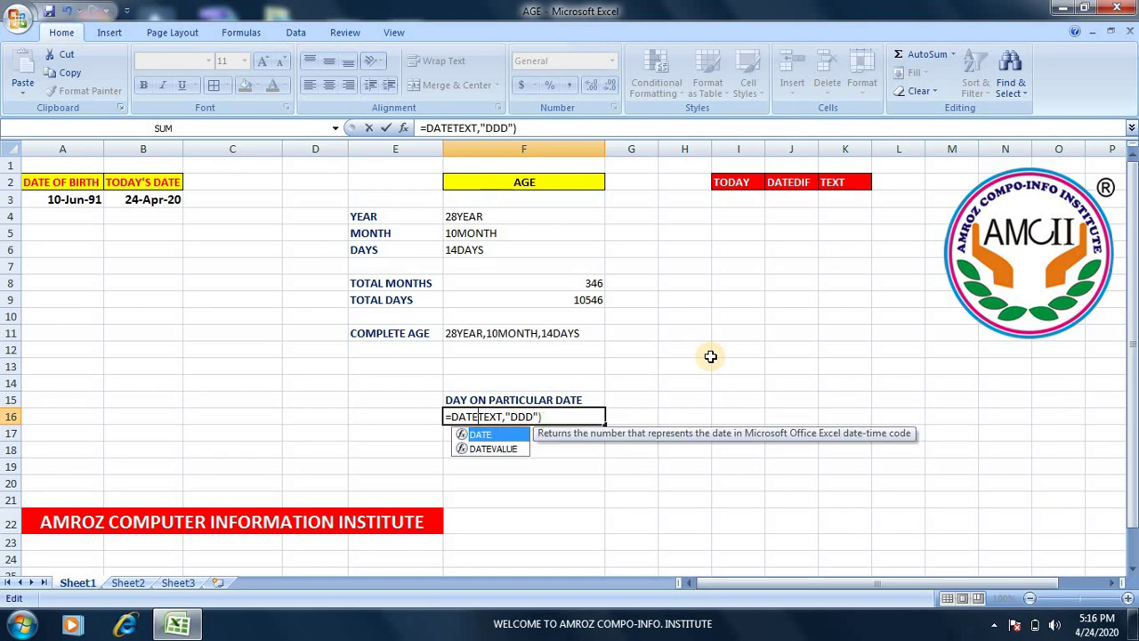
key(BackSpace)
key(BackSpace)
key(BackSpace)
key(BackSpace)
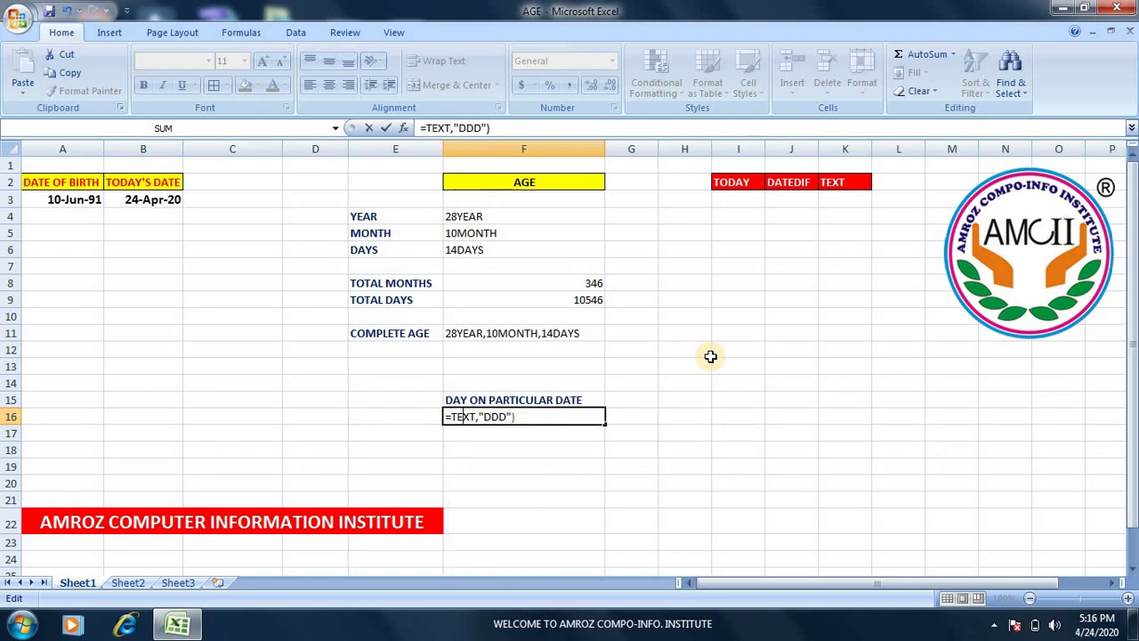
key(Right)
key(Right)
key(Right)
key(BackSpace)
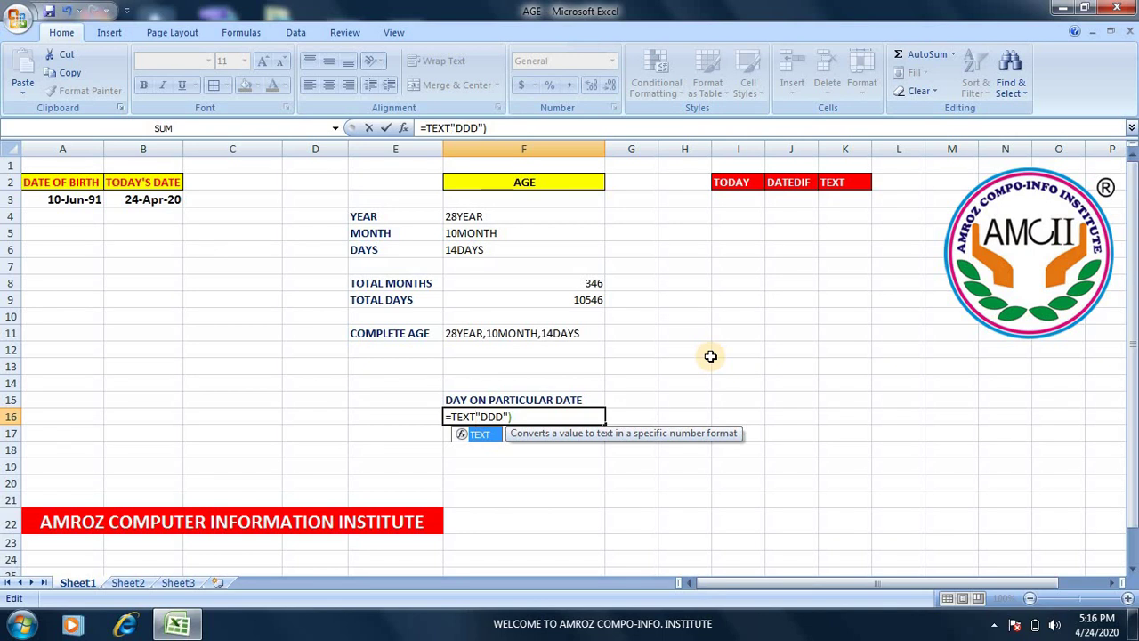
text(()
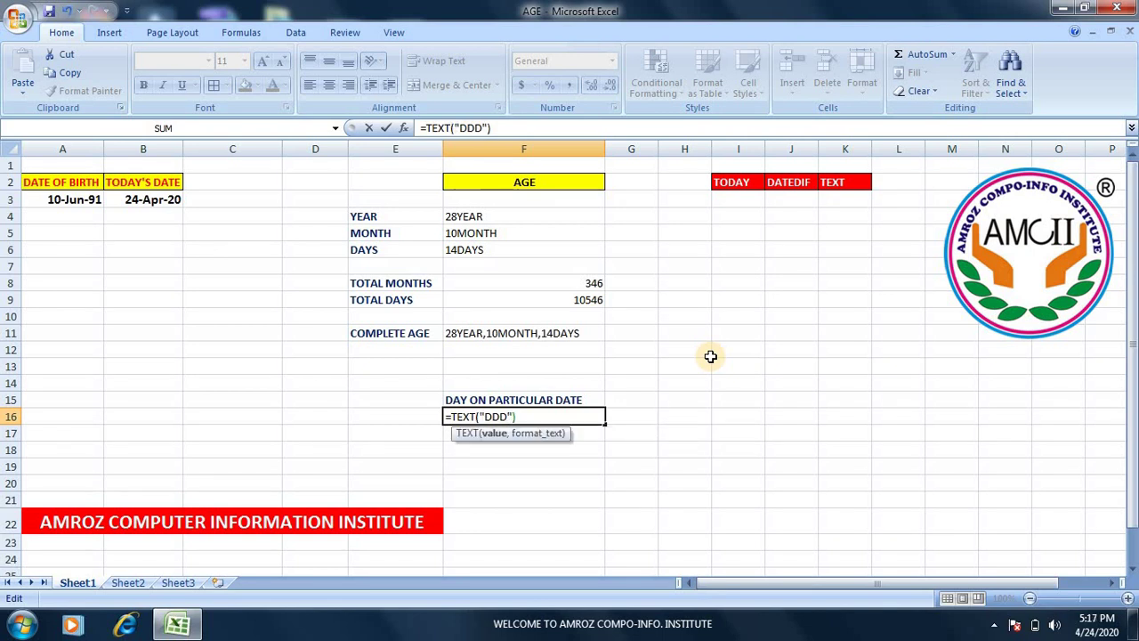
key(Delete)
key(Delete)
key(Delete)
key(Delete)
key(Delete)
key(Delete)
click(710, 356)
Step: Erase the mistaken formula and leave F16 empty
key(BackSpace)
key(BackSpace)
key(BackSpace)
key(BackSpace)
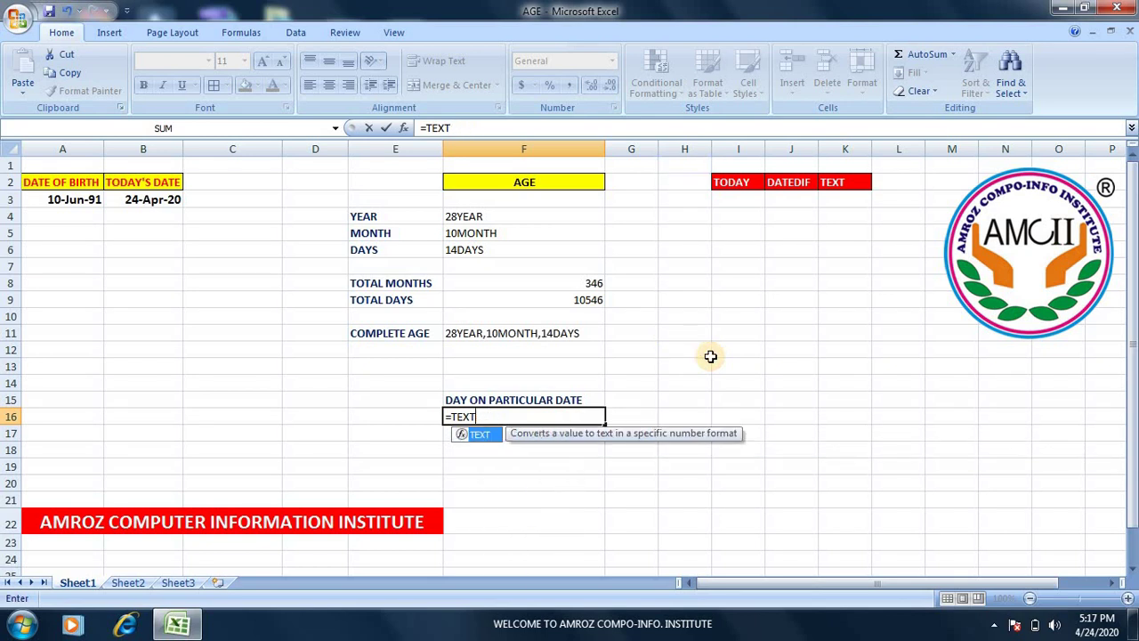
key(BackSpace)
key(BackSpace)
key(BackSpace)
key(Escape)
Step: Enter =TEXT(A3,"DDD") in F16 so it shows Mon for the birth date
text(=)
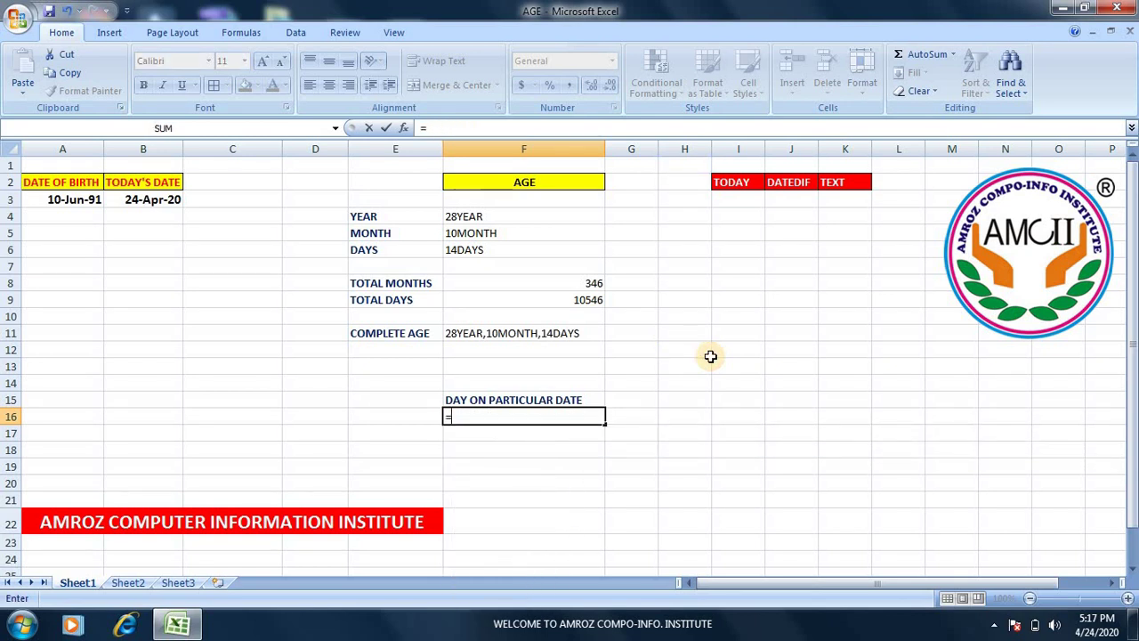
text(TEXT)
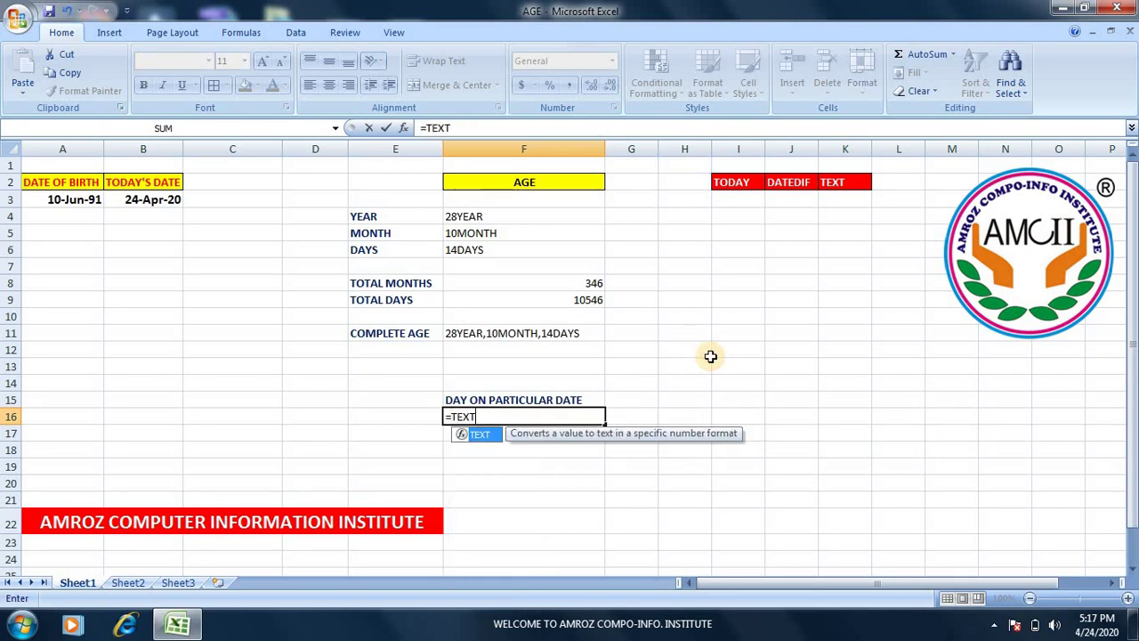
text(()
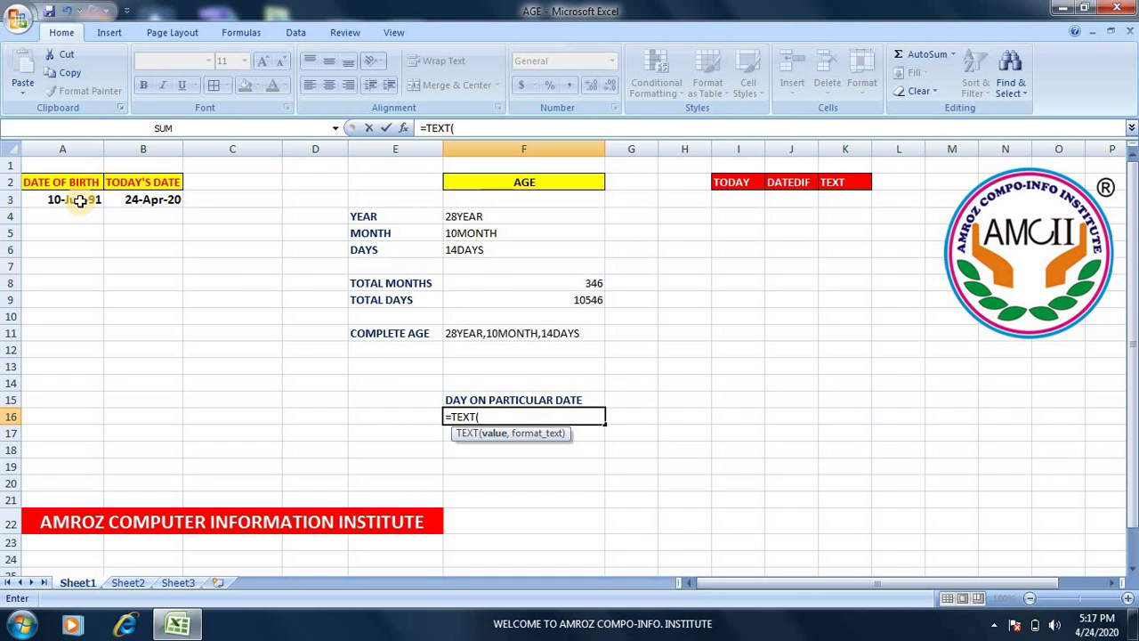
click(80, 201)
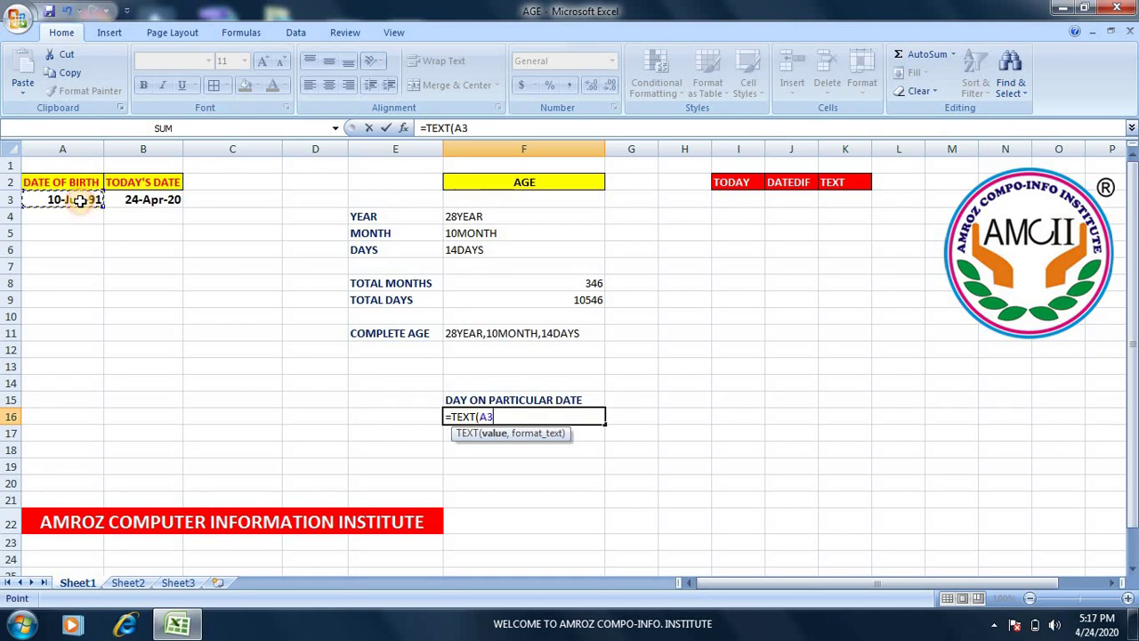
text(,")
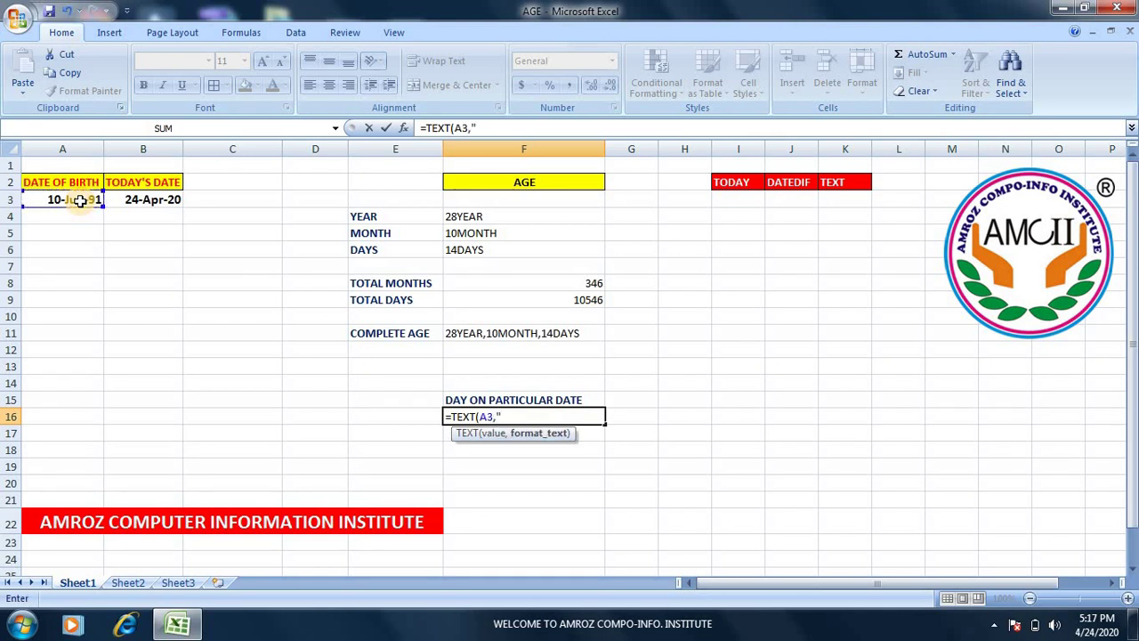
text(DDD")
text())
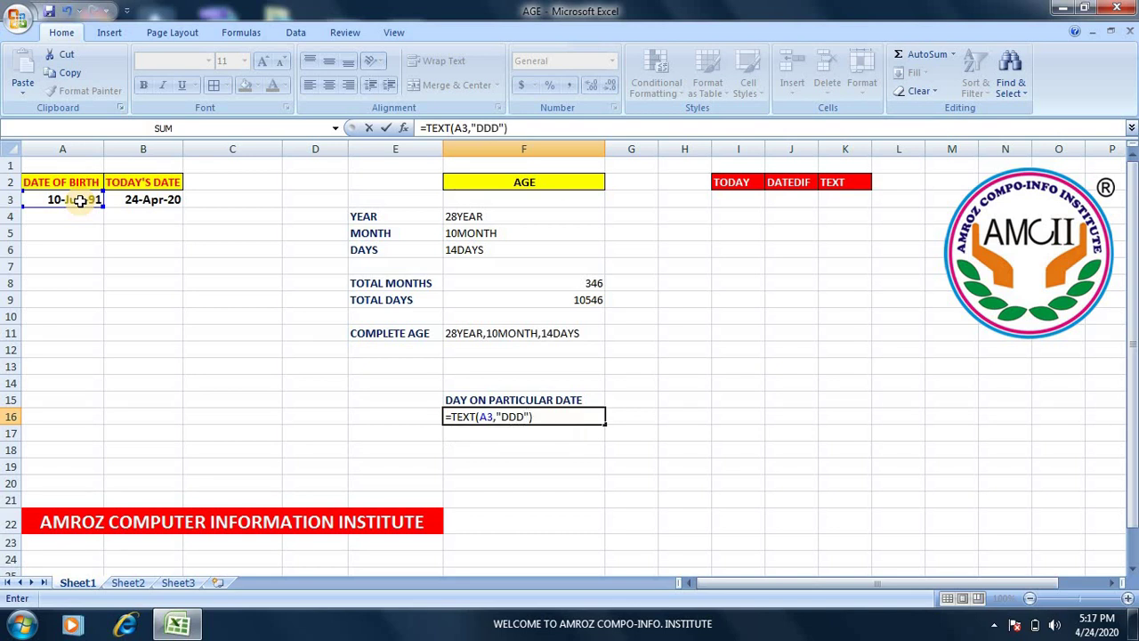
key(Return)
key(Up)
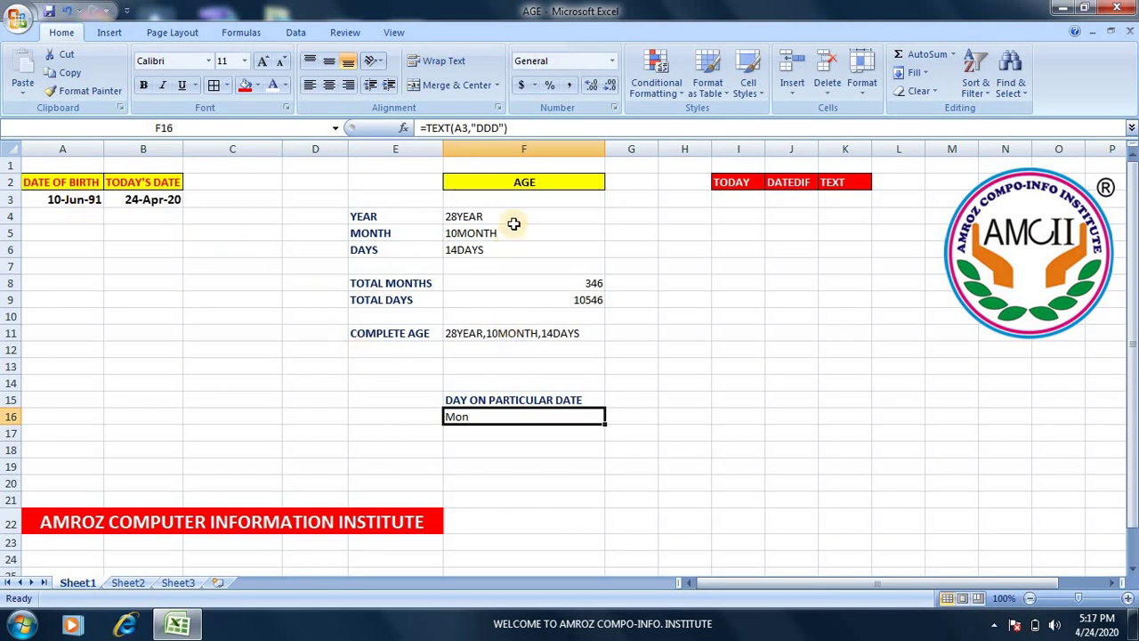
Step: Change F16's format code to "DDDD" so it shows Monday
click(501, 130)
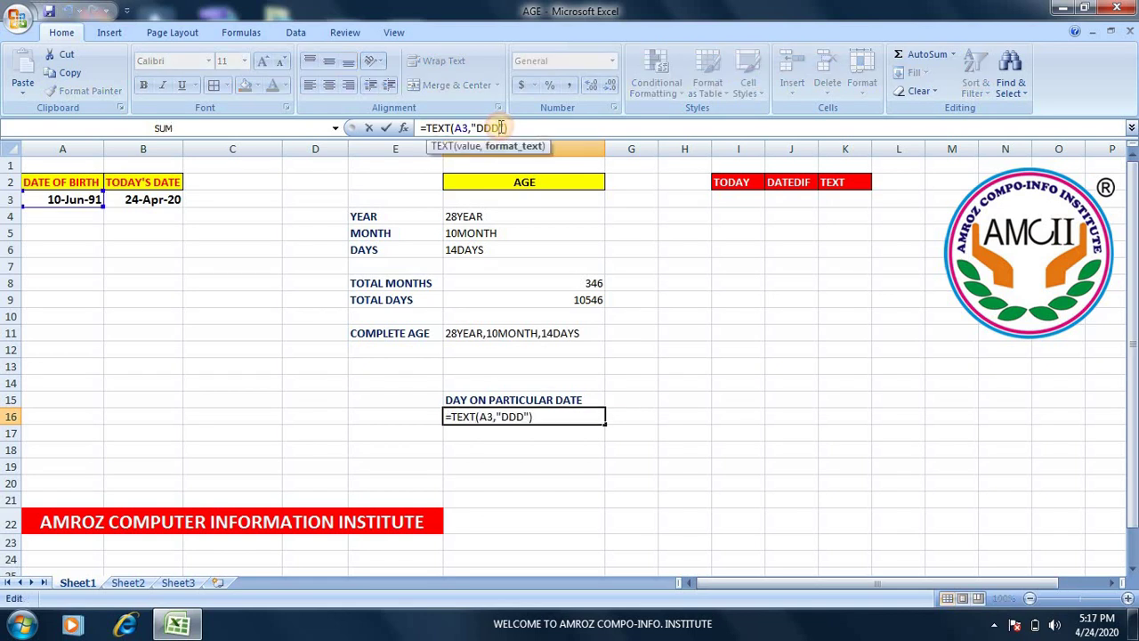
text(D)
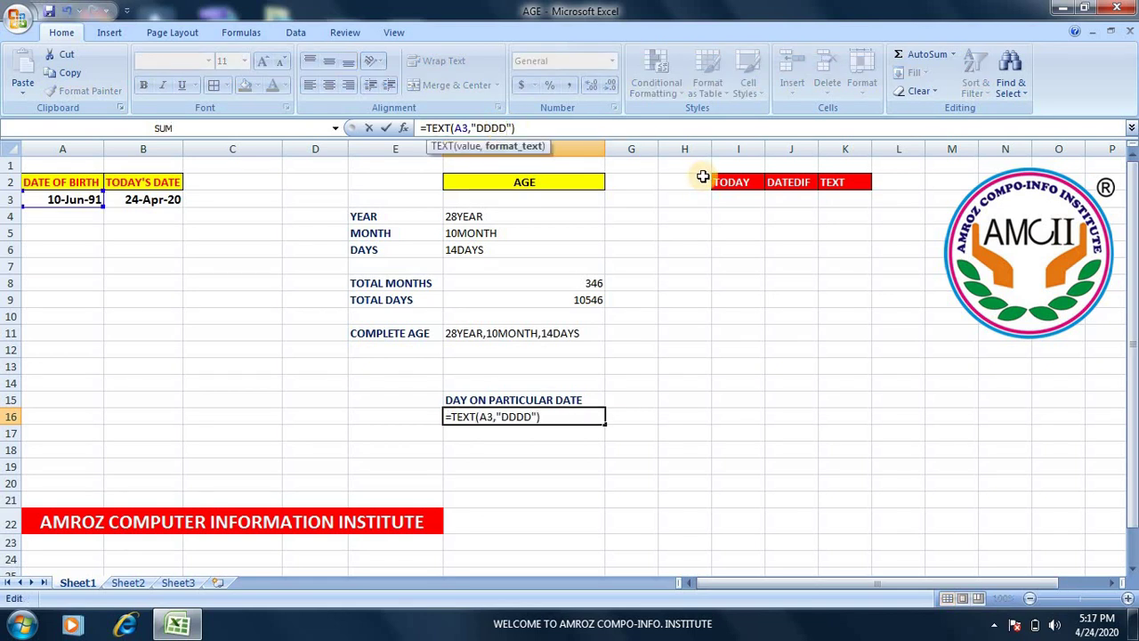
key(Return)
key(Up)
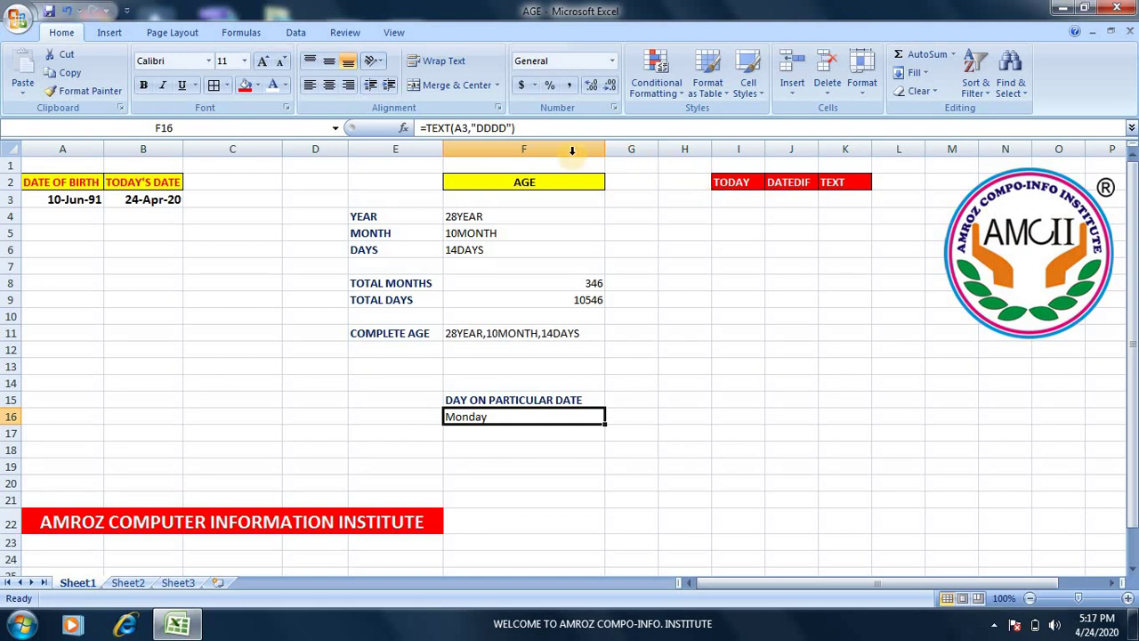
Step: Shorten the format code to "DD", showing 10
click(505, 128)
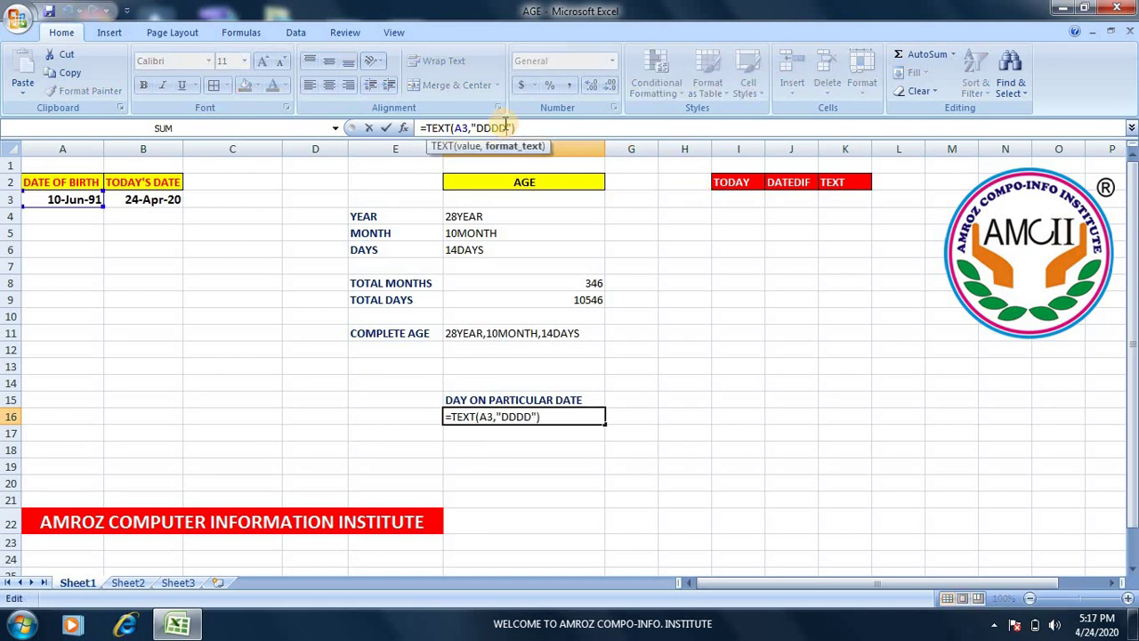
key(BackSpace)
key(BackSpace)
key(Return)
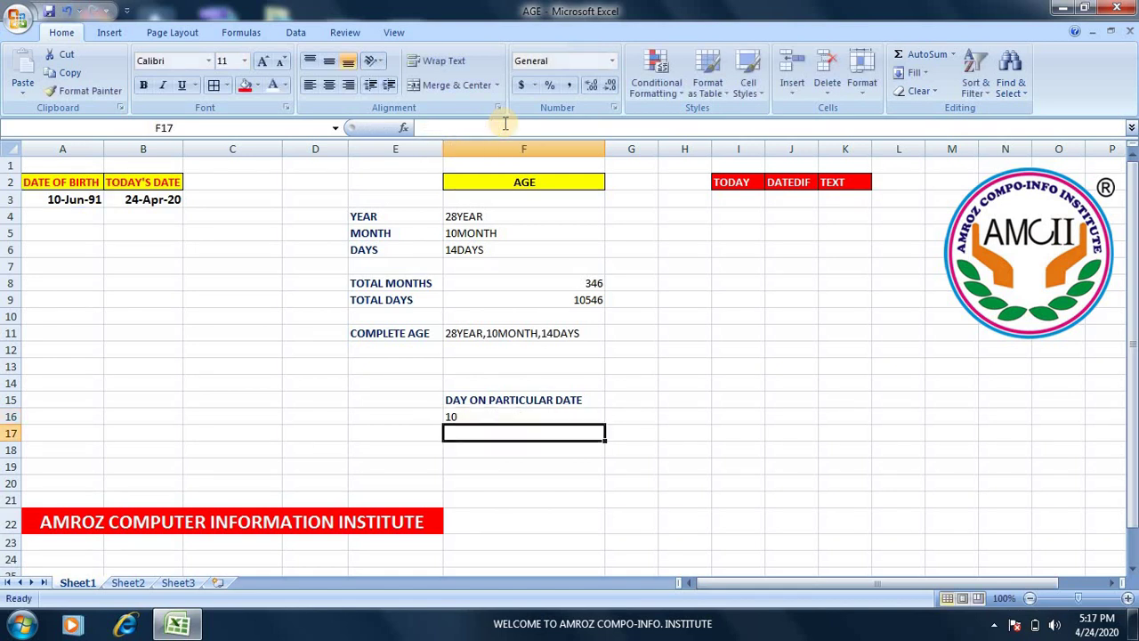
key(Up)
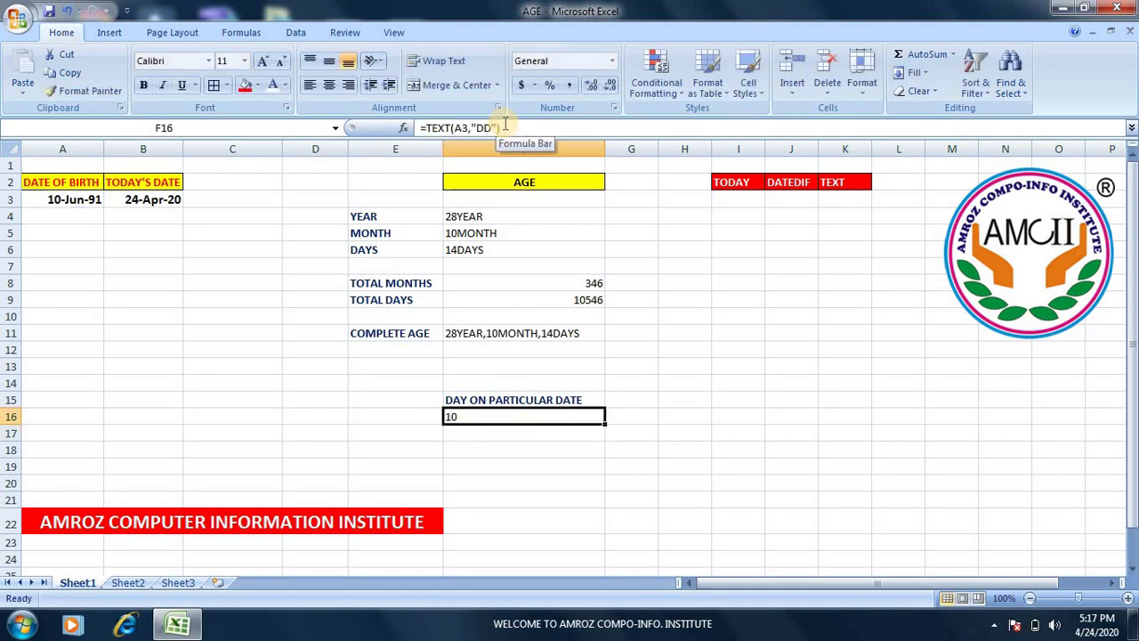
Step: Set the format code back to "DDDD" so F16 shows Monday
click(493, 127)
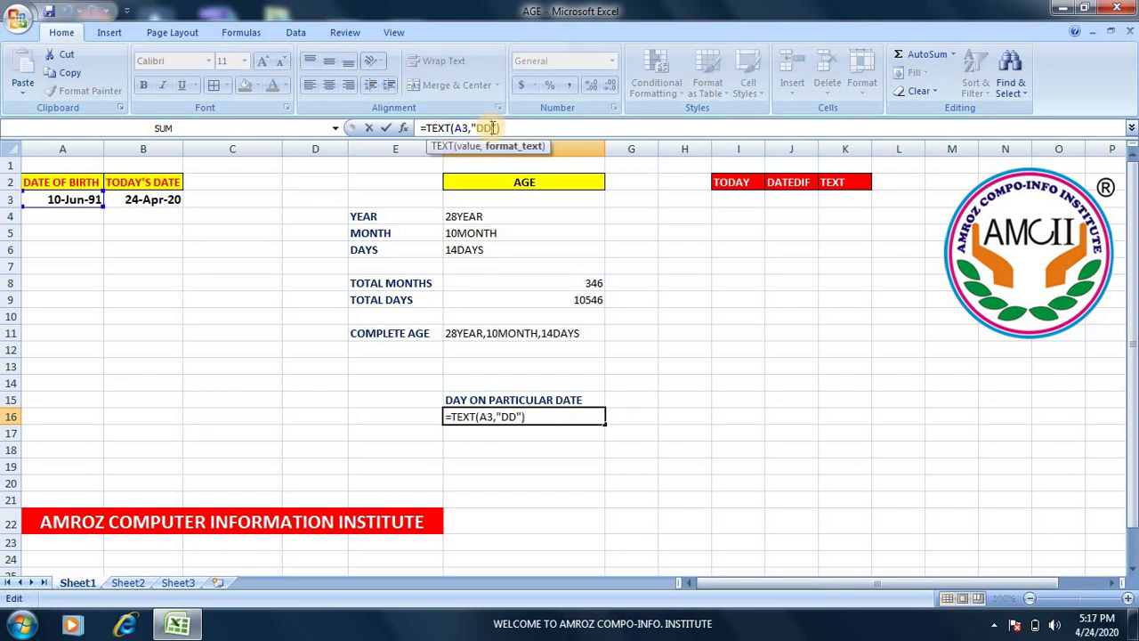
text(DD)
key(Return)
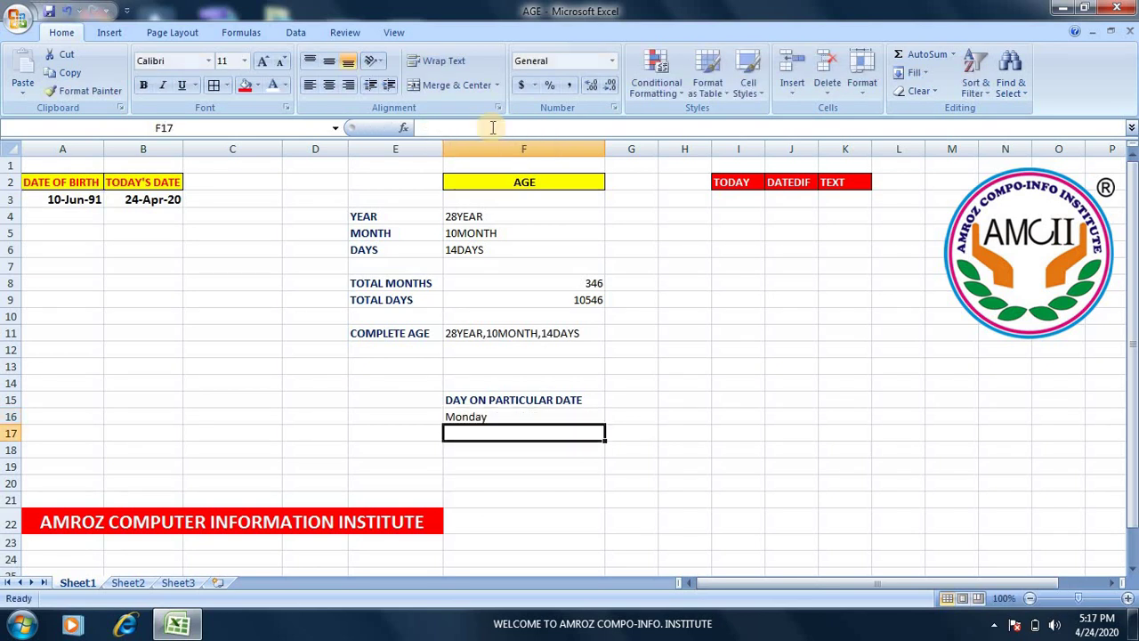